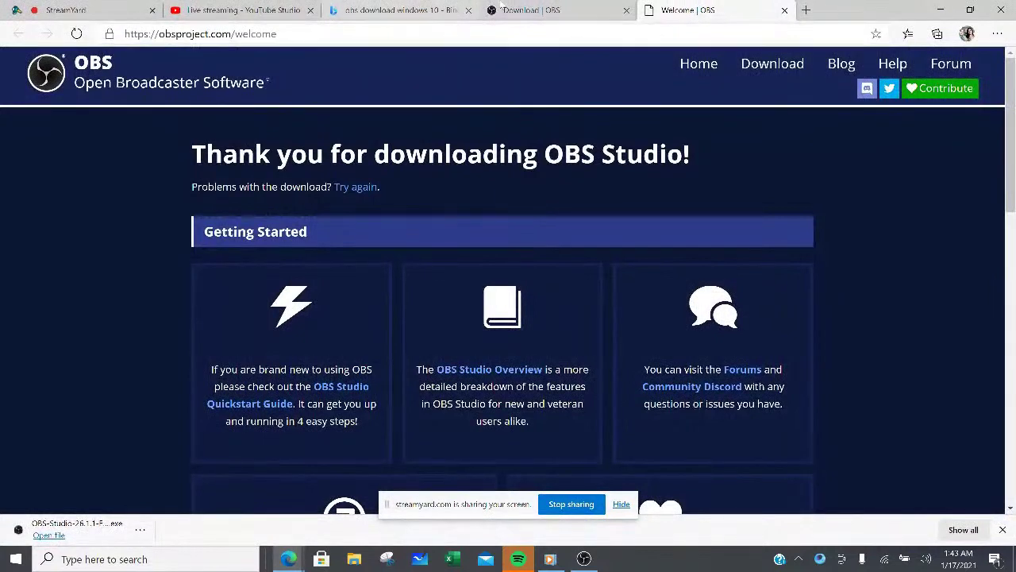
Close the OBS welcome and download pages and highlight the "Download | OBS" result in the web search results.
click(785, 10)
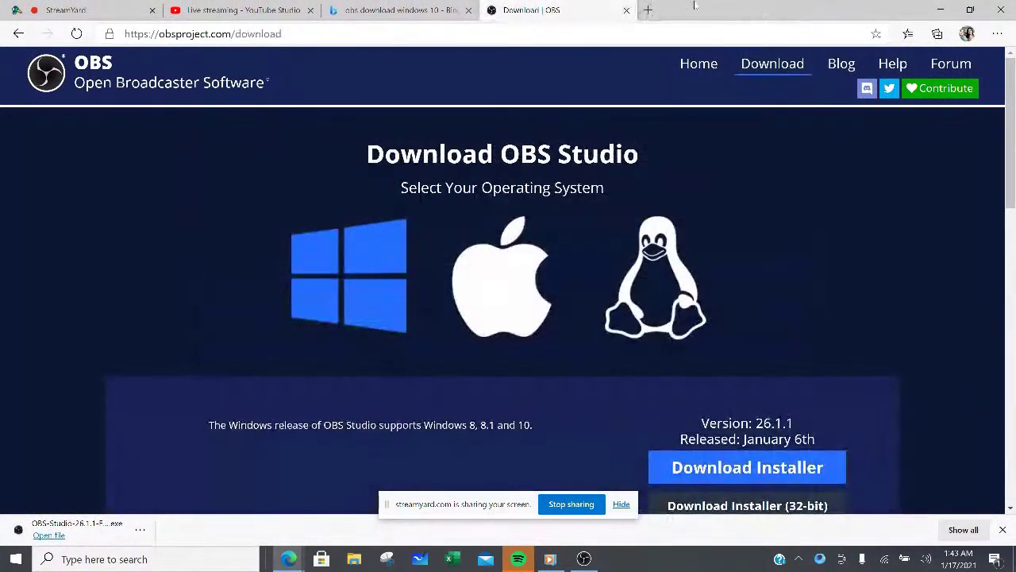
click(626, 10)
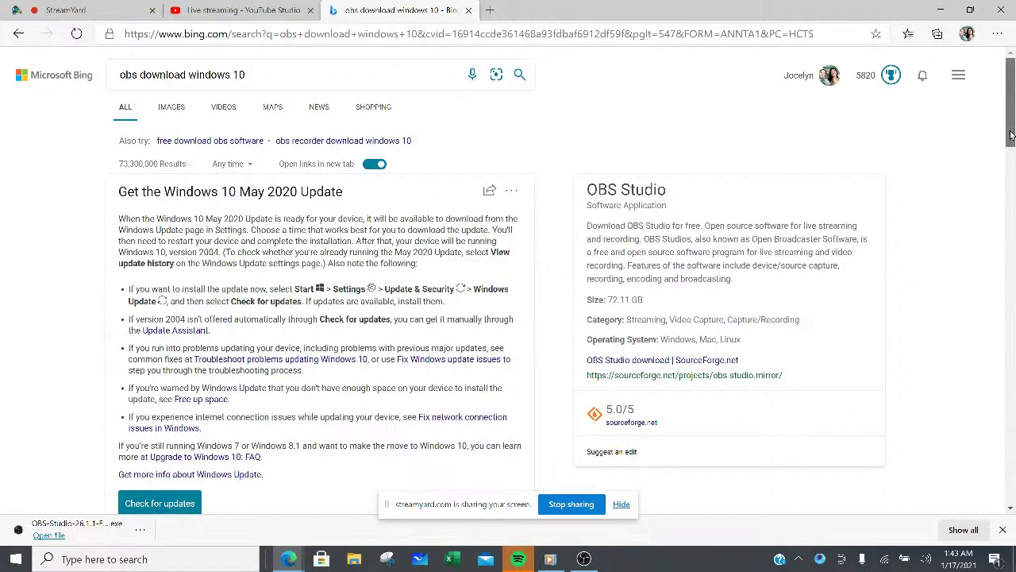
scroll(508, 278, down, 5)
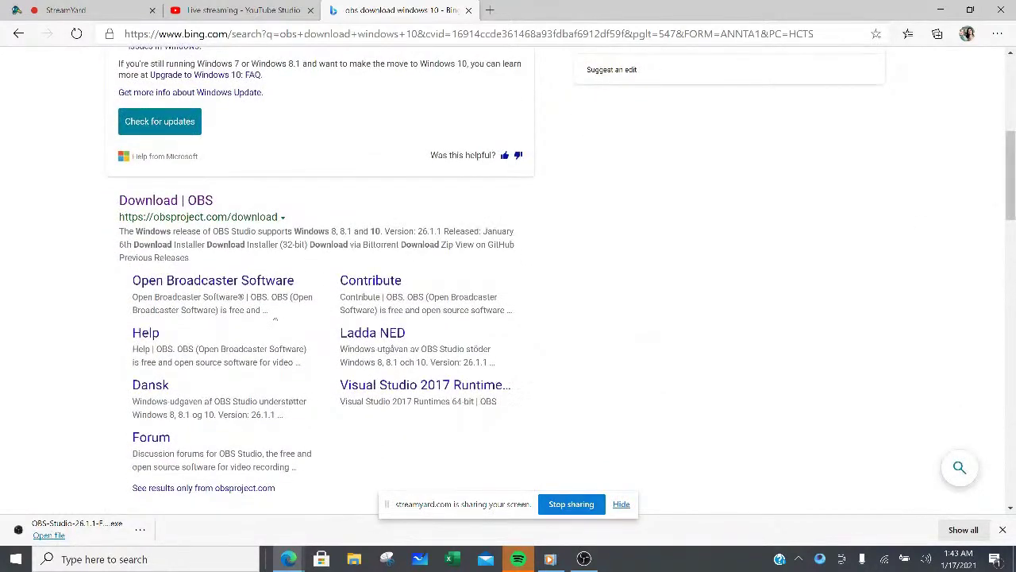
mouse_move(120, 203)
mouse_down()
mouse_move(91, 204)
mouse_move(115, 211)
mouse_up()
drag(120, 200, 227, 199)
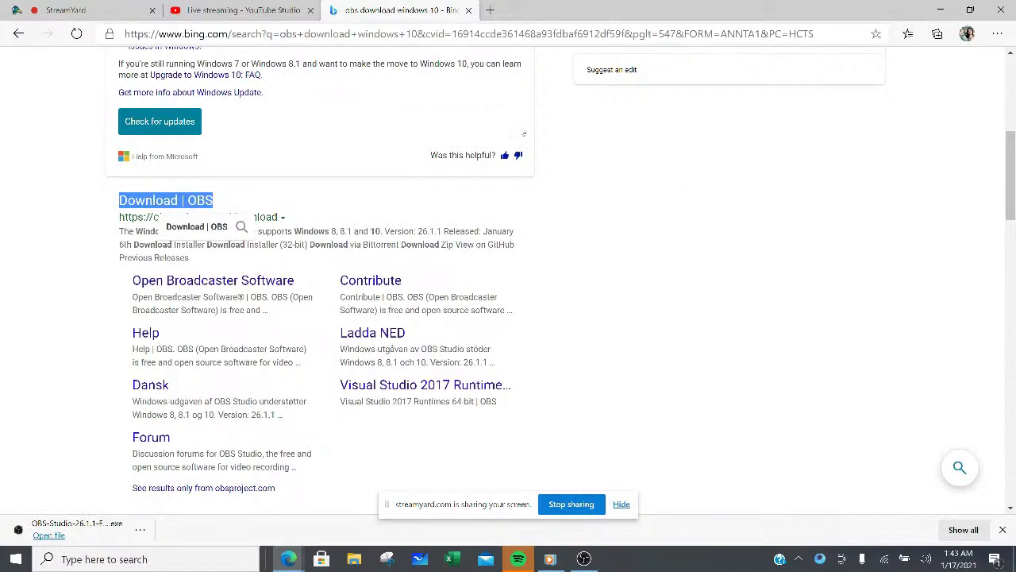
Search the web for "falls gif".
click(502, 35)
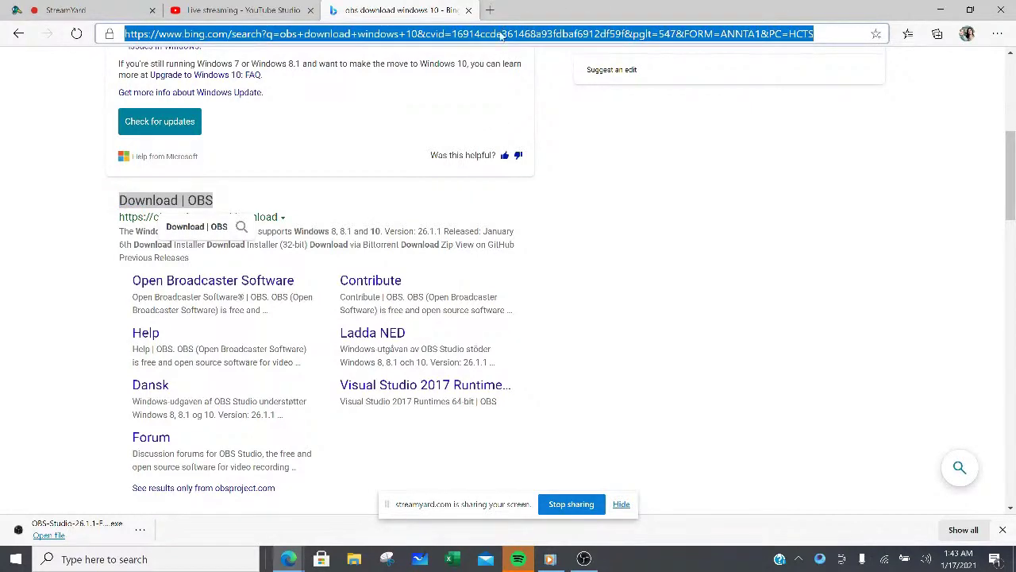
text(falls)
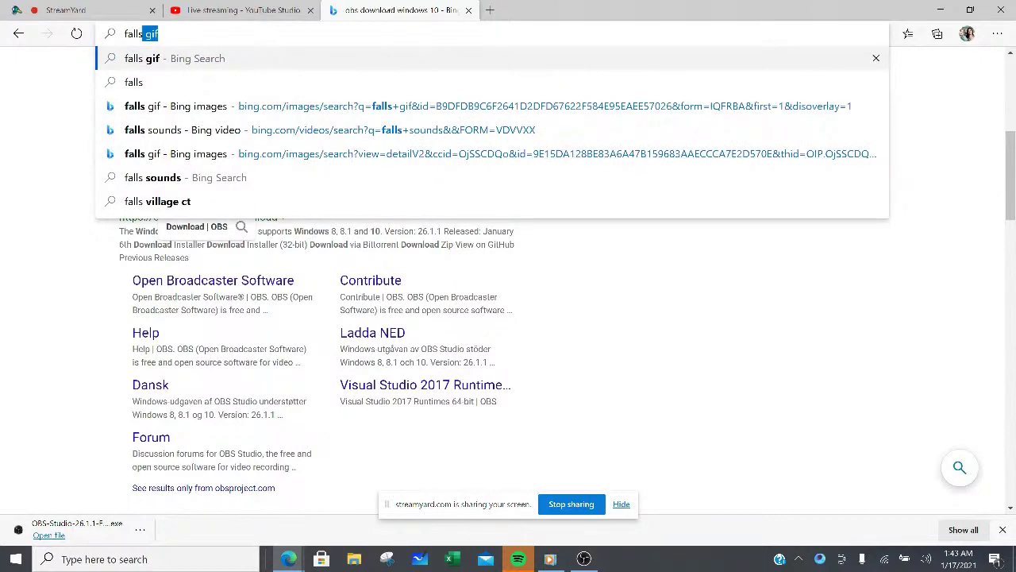
click(131, 60)
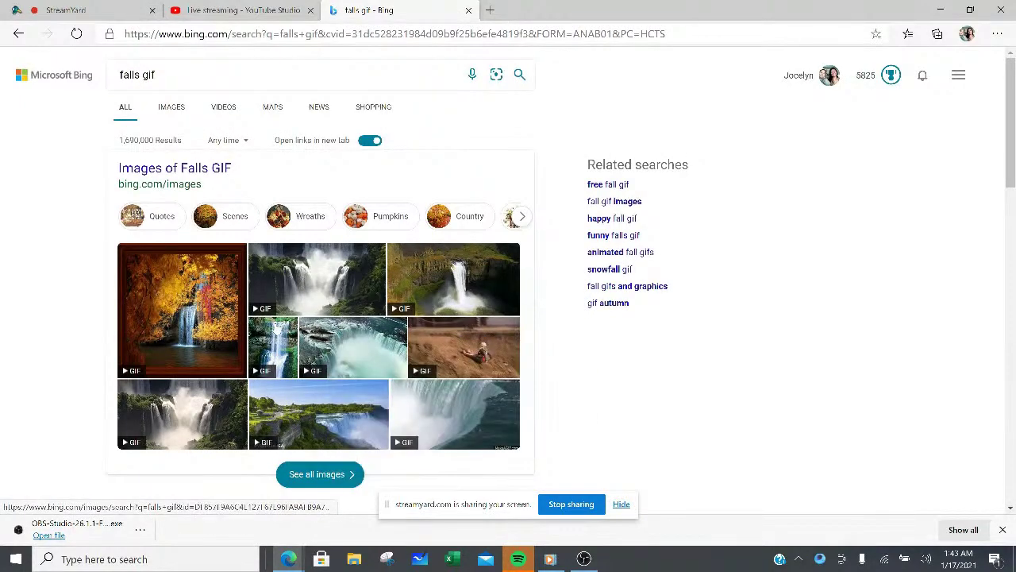
Open the Water Fall Animated Wallpaper GIF from the image results on its Giphy page.
mouse_move(273, 347)
click(195, 338)
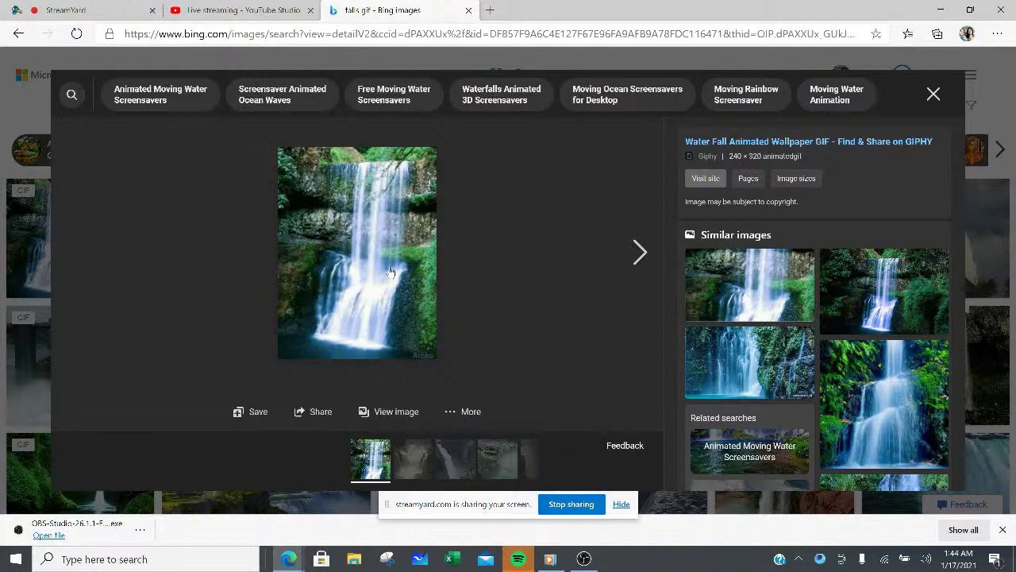
click(392, 274)
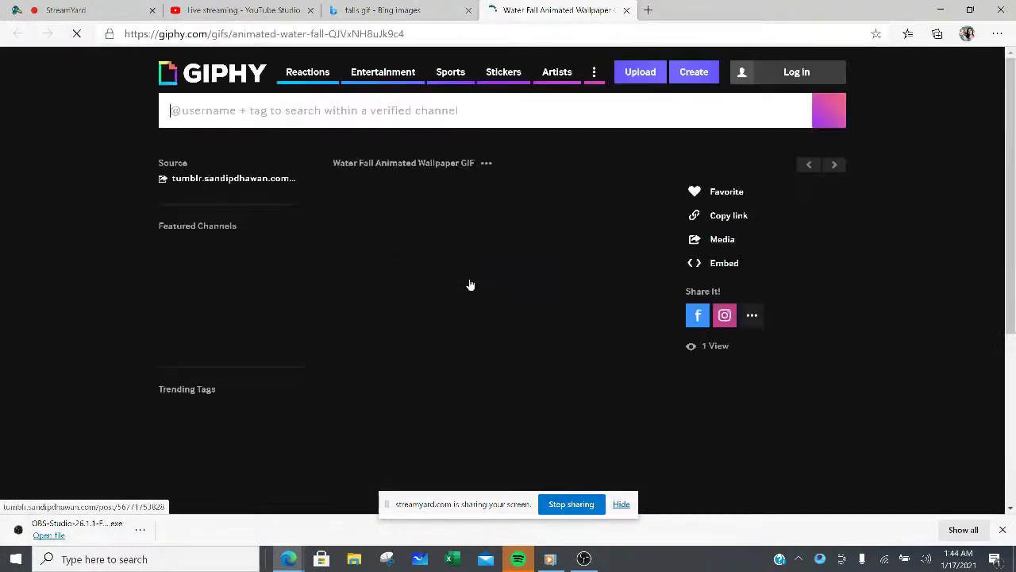
Start saving the waterfall GIF as an image in the thumbnail folder, with the file name "falss new".
right_click(497, 237)
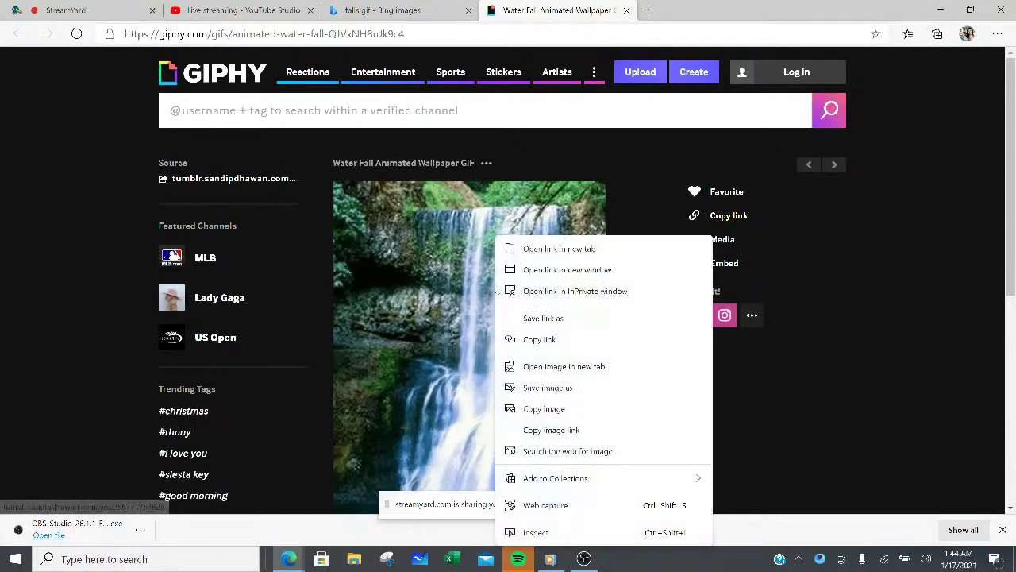
click(541, 387)
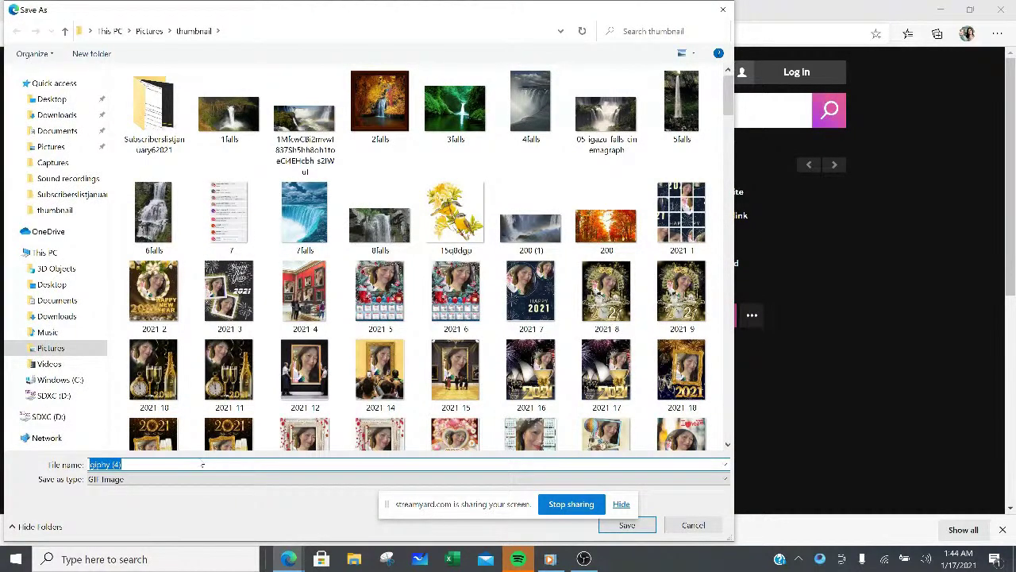
text(falls)
text(c)
key(BackSpace)
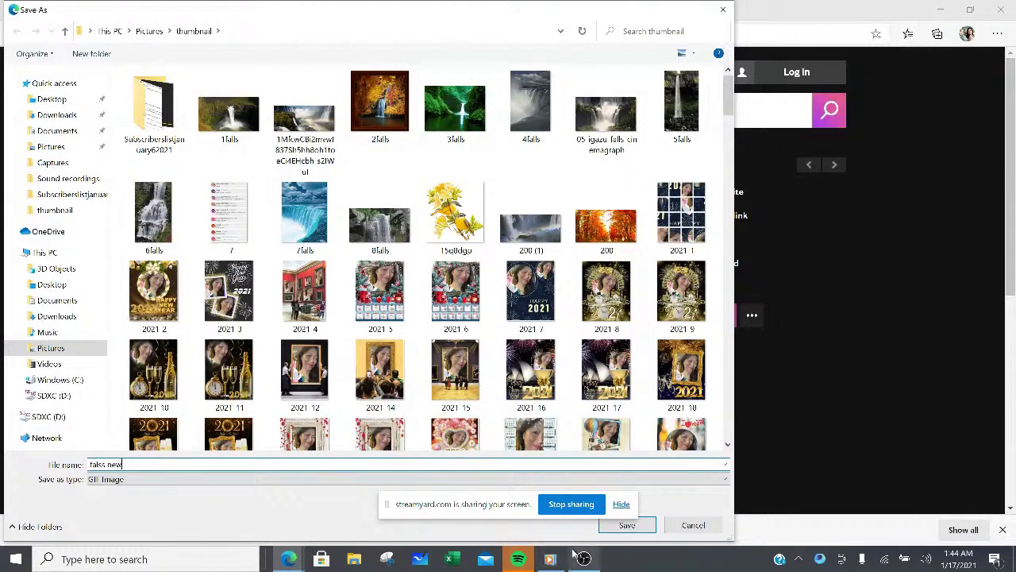
Close the Spotify window.
right_click(518, 561)
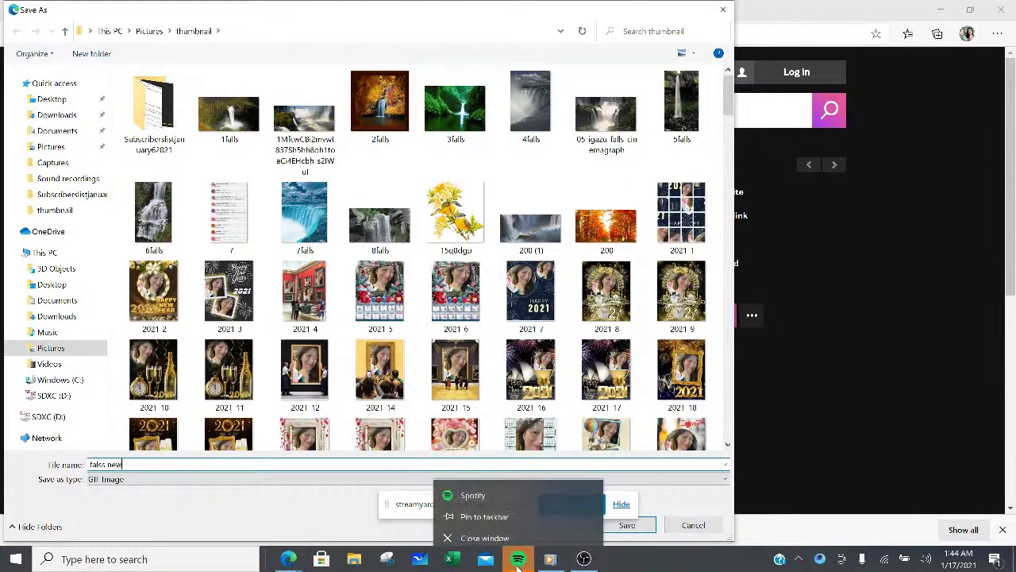
click(492, 530)
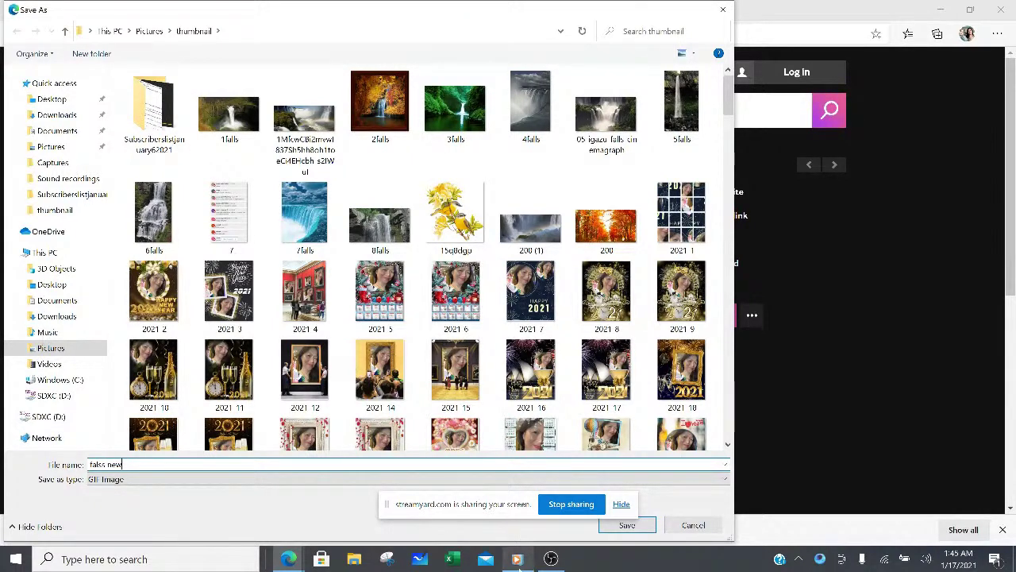
Reopen the recently closed StreamYard page and try to bring its browser window to the front.
mouse_move(284, 564)
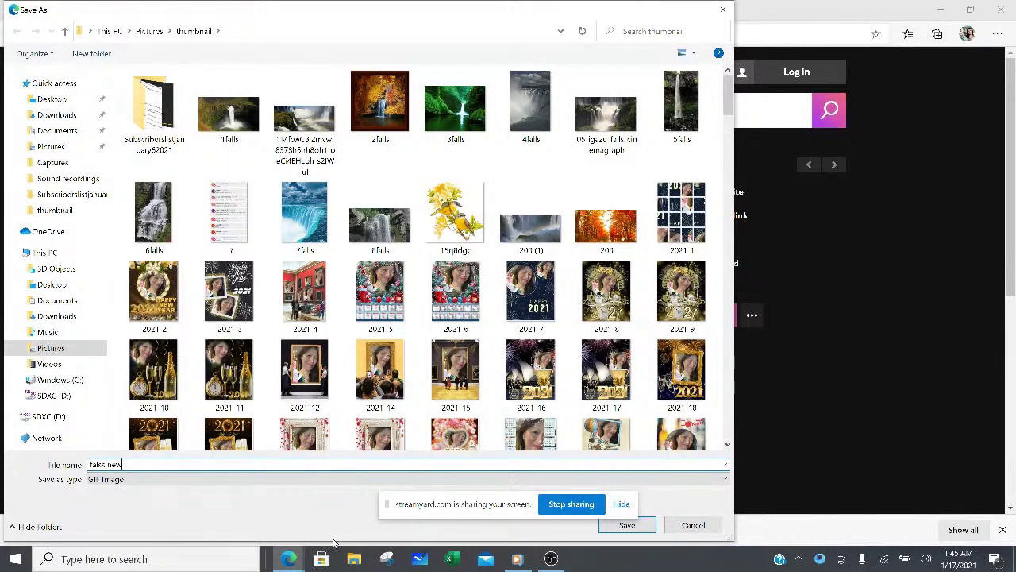
right_click(291, 560)
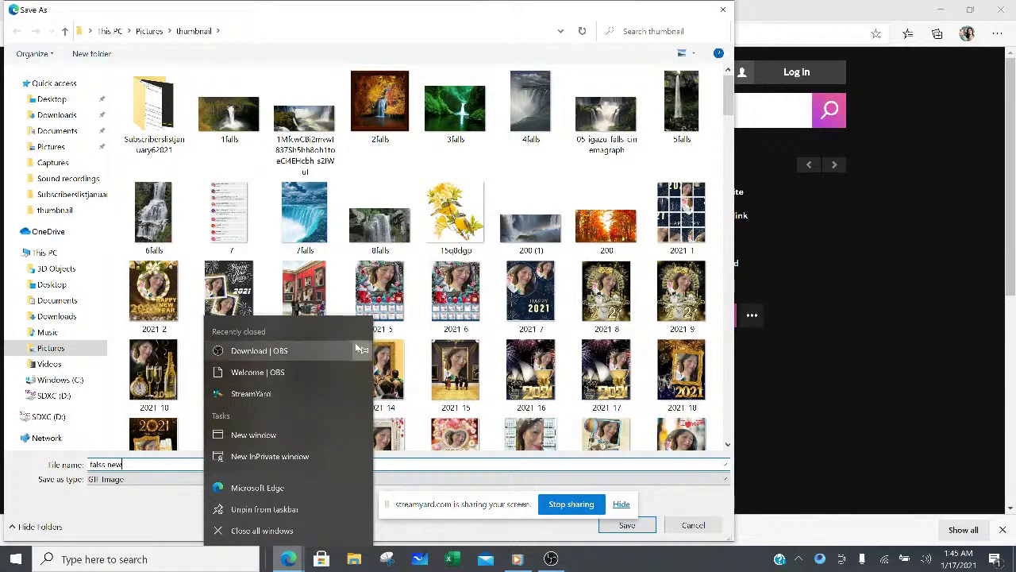
click(261, 396)
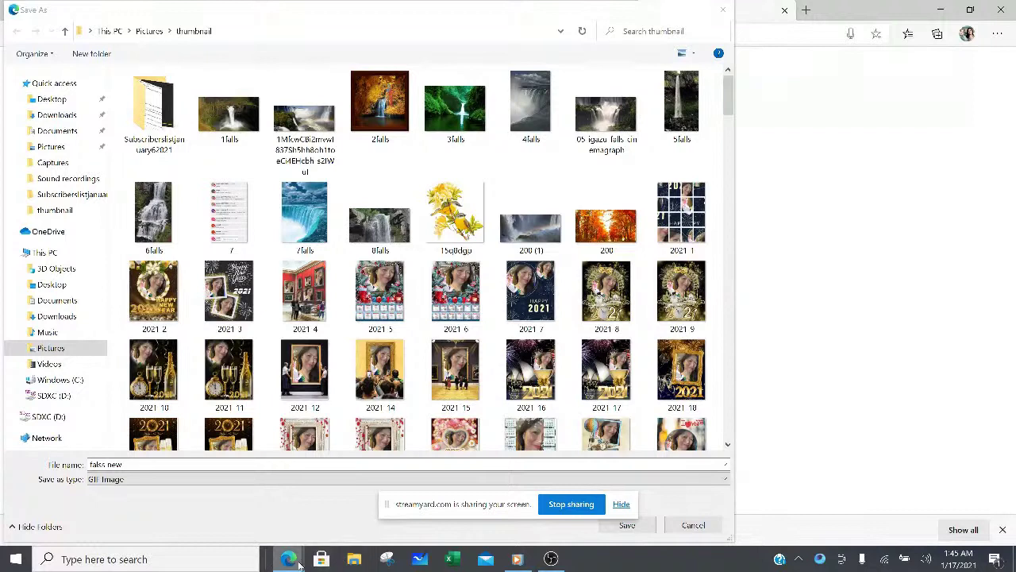
mouse_move(294, 563)
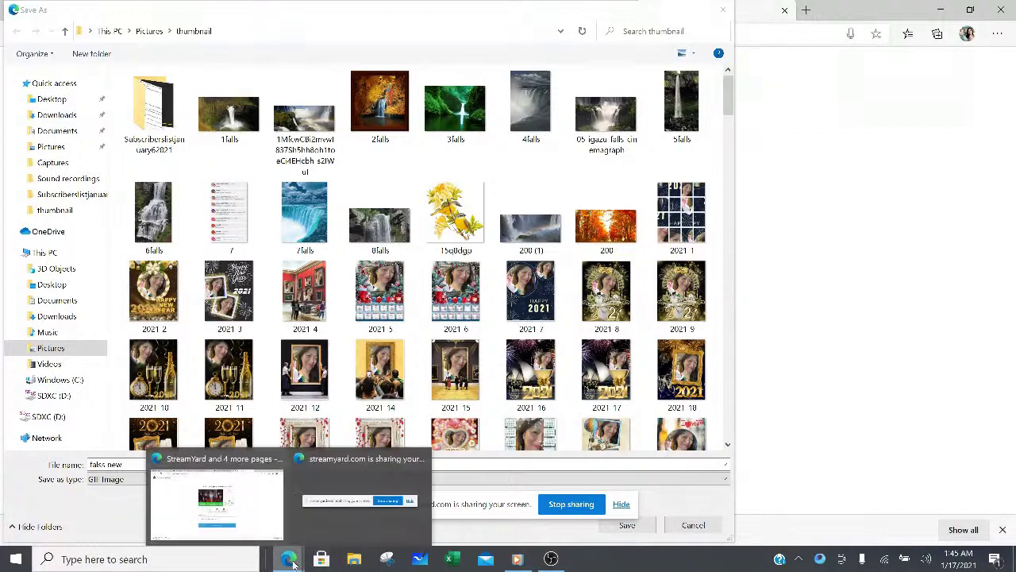
click(239, 524)
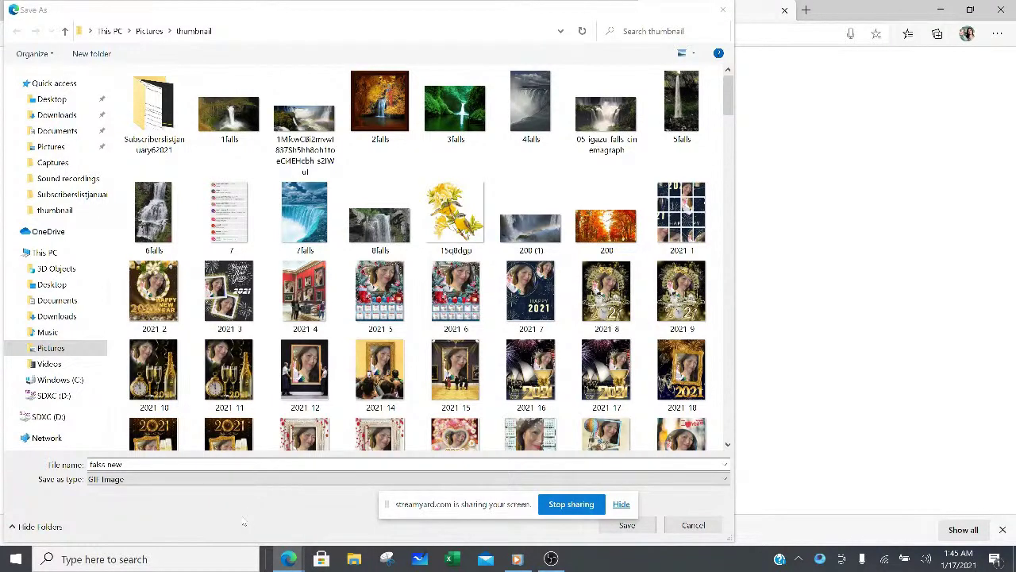
Open a new Microsoft Edge window and select the streamyard.com sharing window.
right_click(284, 565)
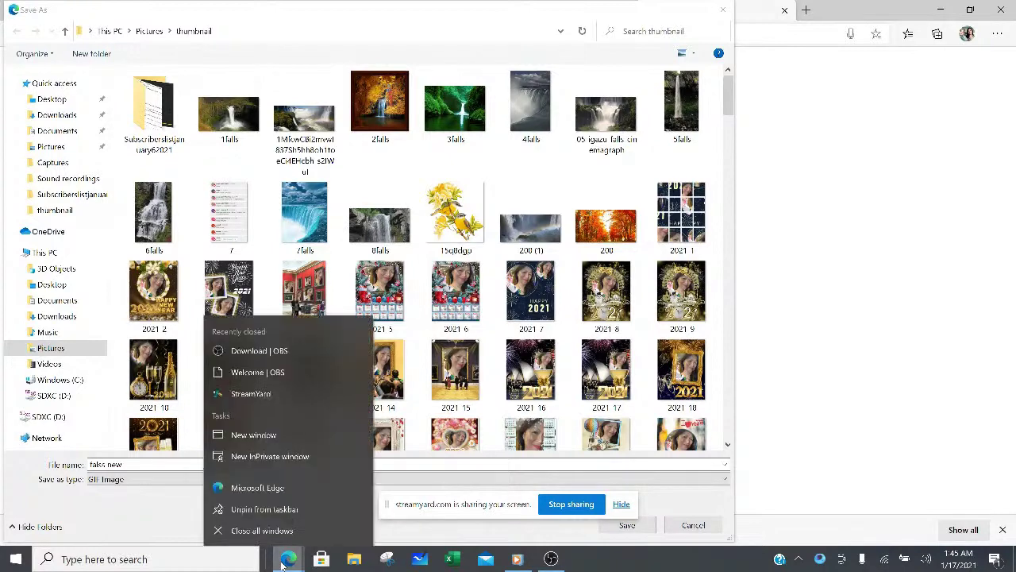
click(261, 486)
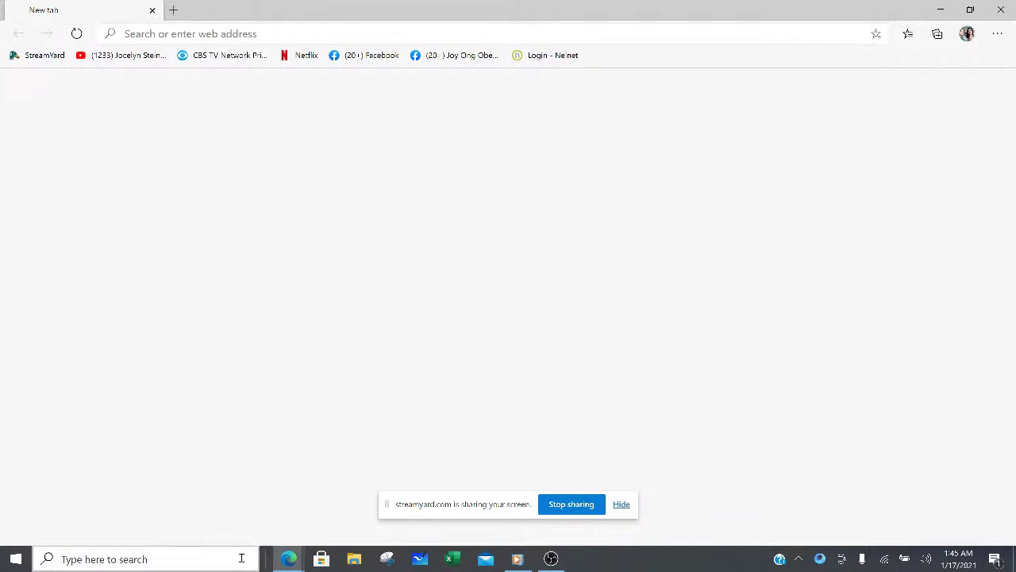
click(290, 560)
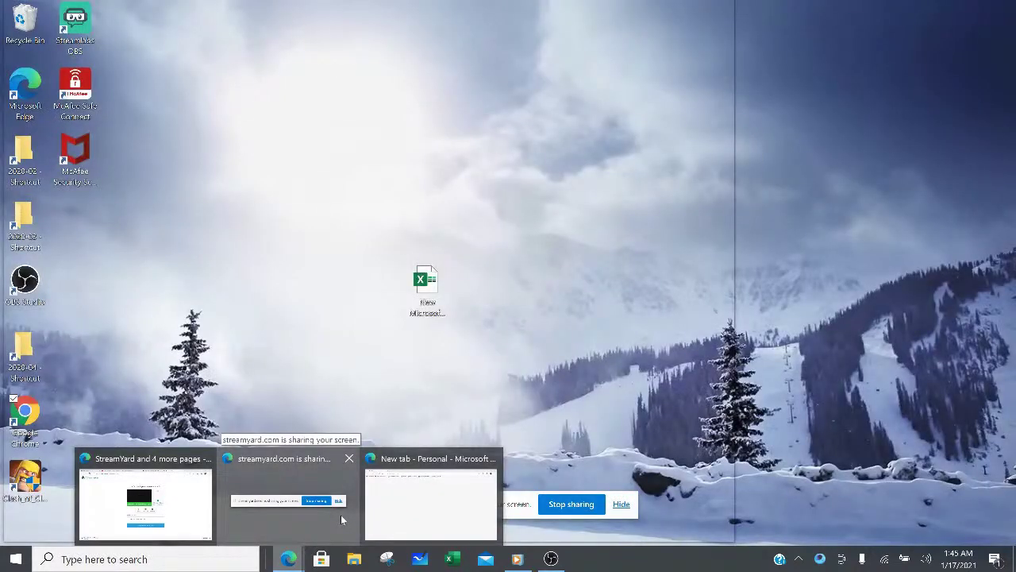
click(341, 516)
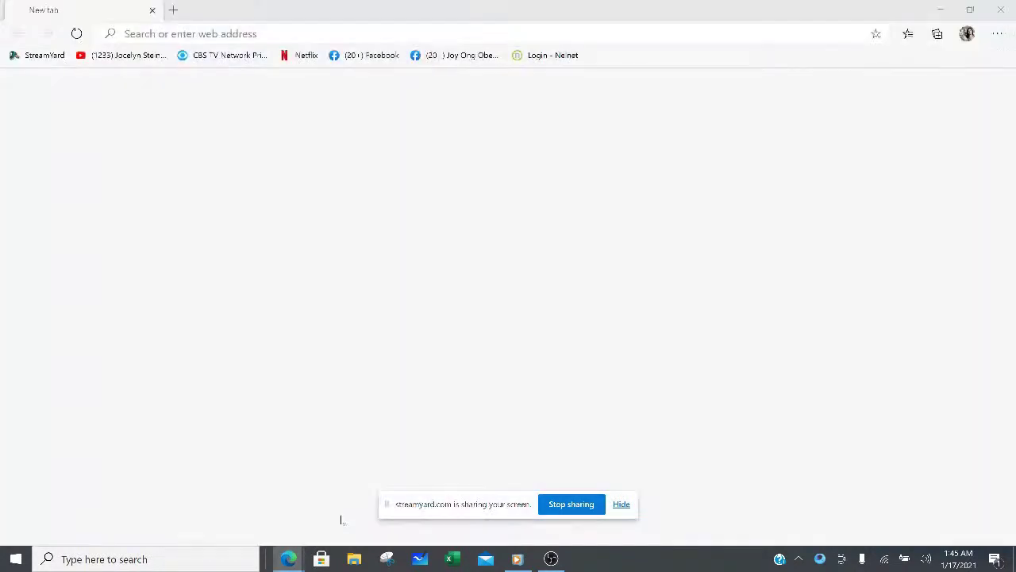
Switch to OBS and add a new image source named "falls new" to Scene 2.
click(551, 559)
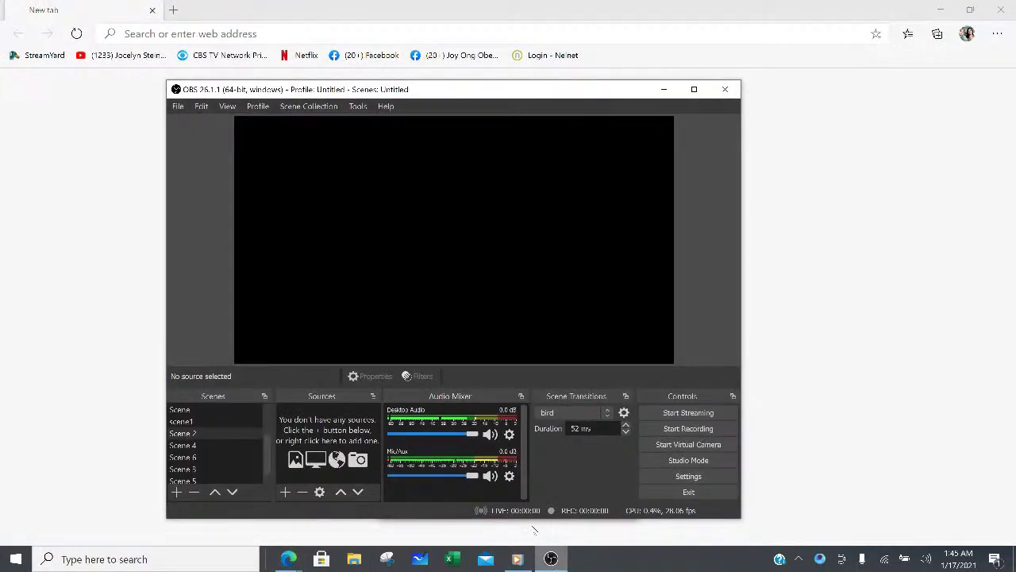
click(284, 491)
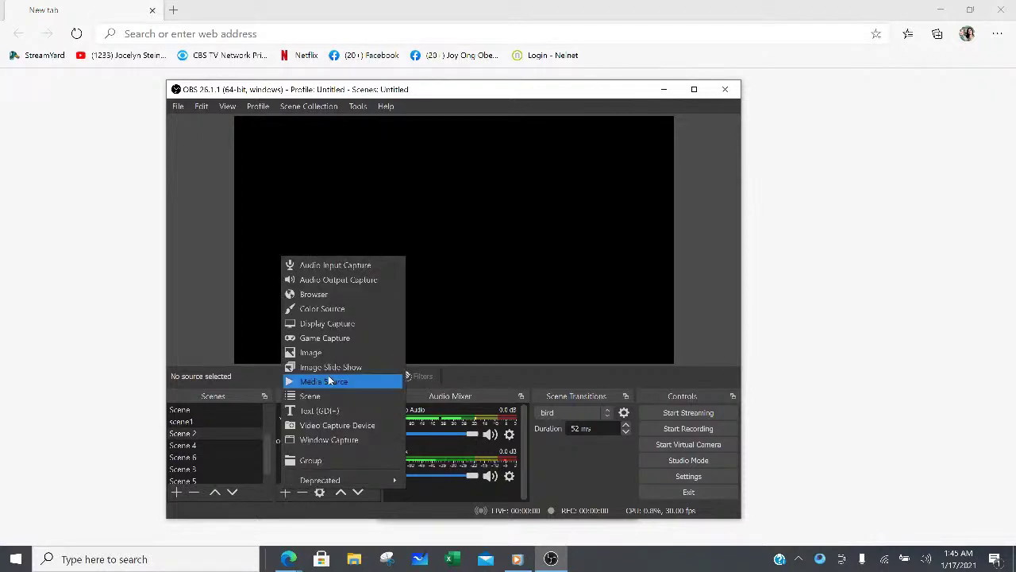
click(325, 352)
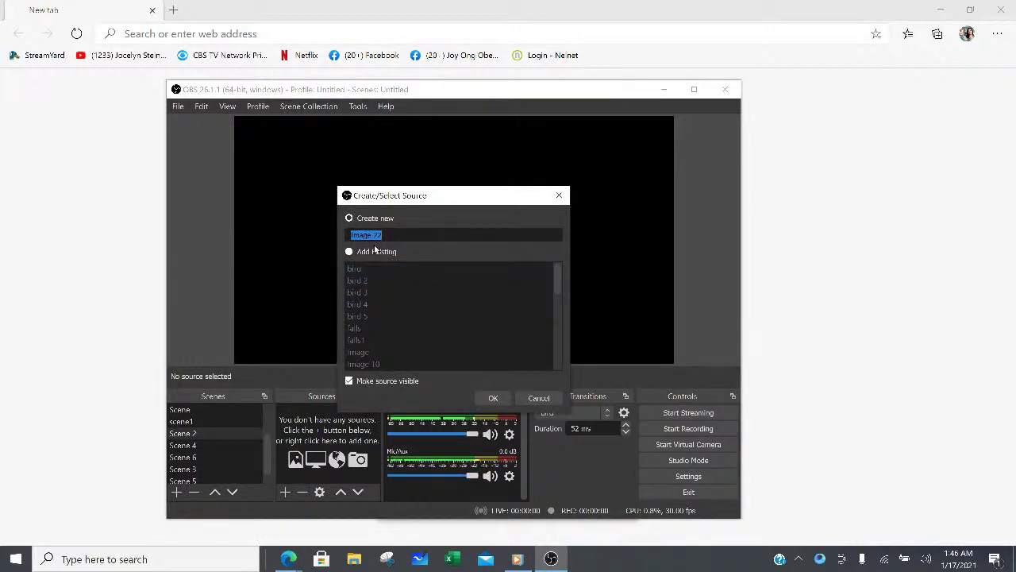
text(falls new)
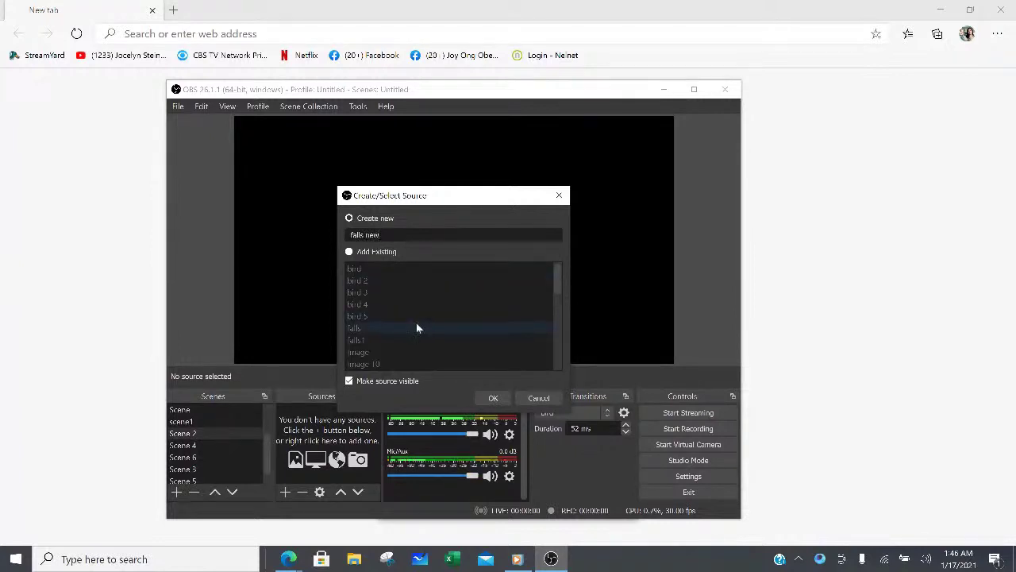
click(490, 398)
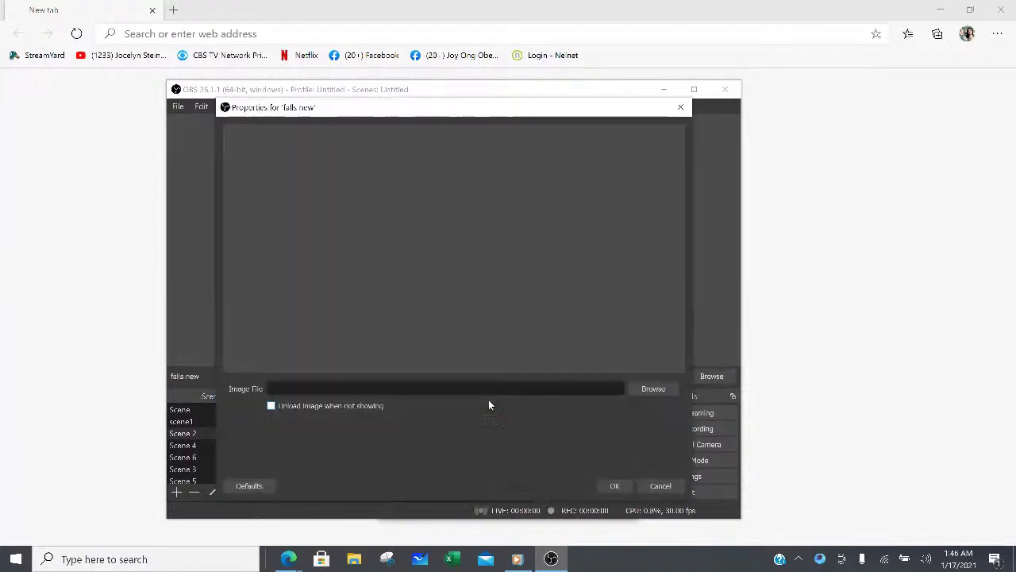
Set the "falls new" image file to 1falls from the Pictures > thumbnail folder and enlarge the image to fill the canvas.
click(654, 389)
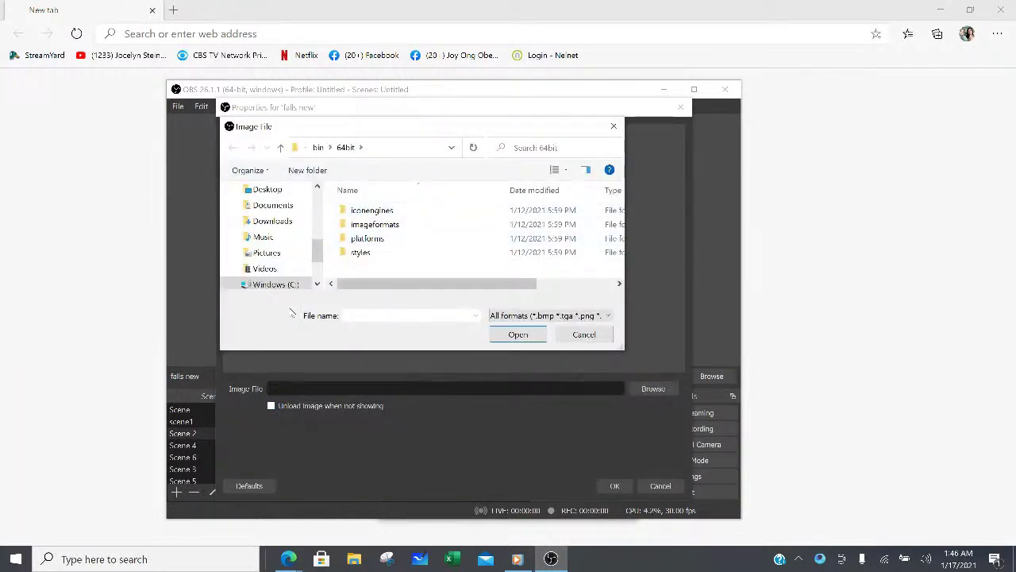
mouse_move(317, 256)
mouse_down()
mouse_move(317, 272)
mouse_move(313, 243)
mouse_move(315, 254)
mouse_up()
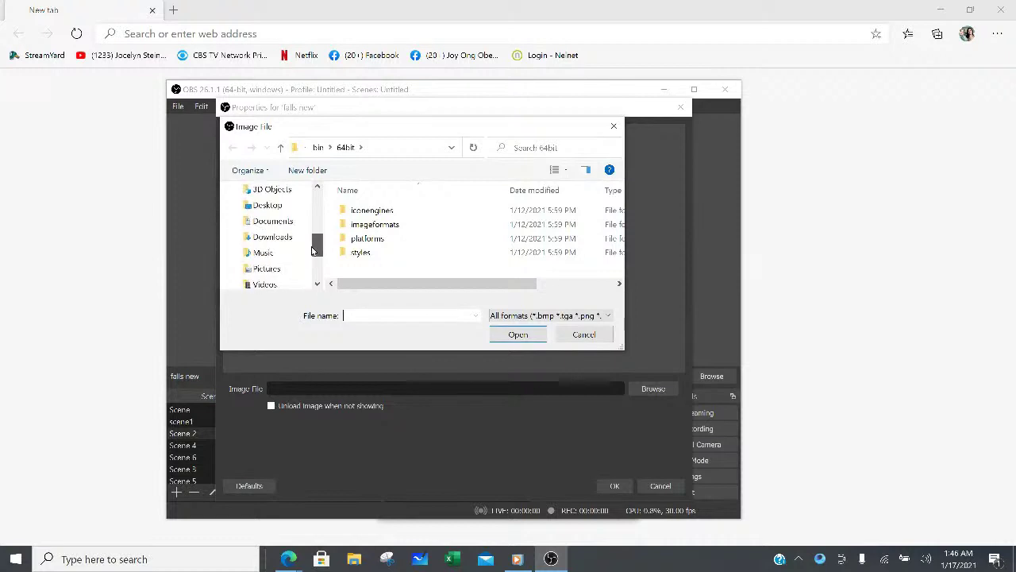
click(232, 268)
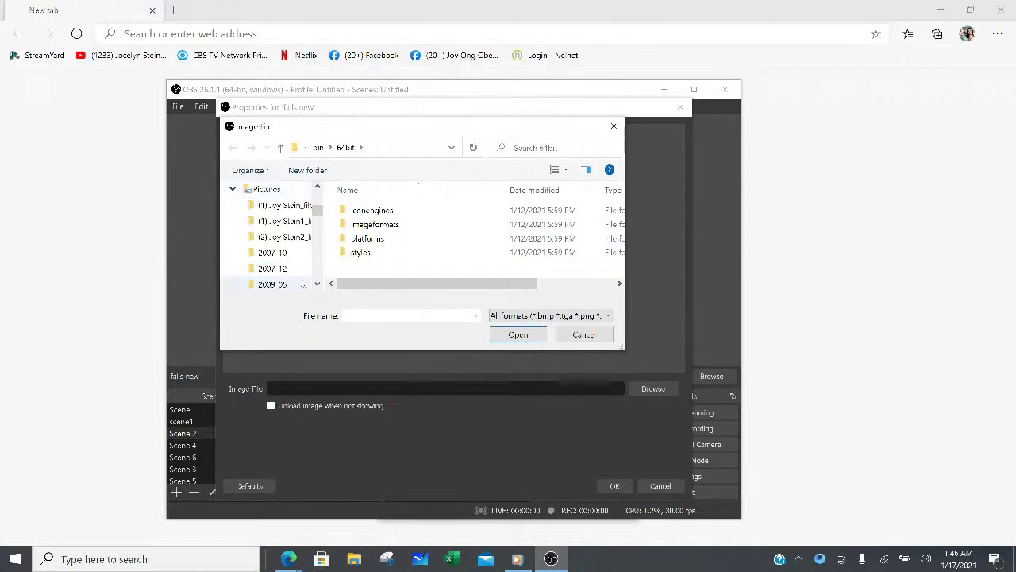
drag(318, 285, 318, 285)
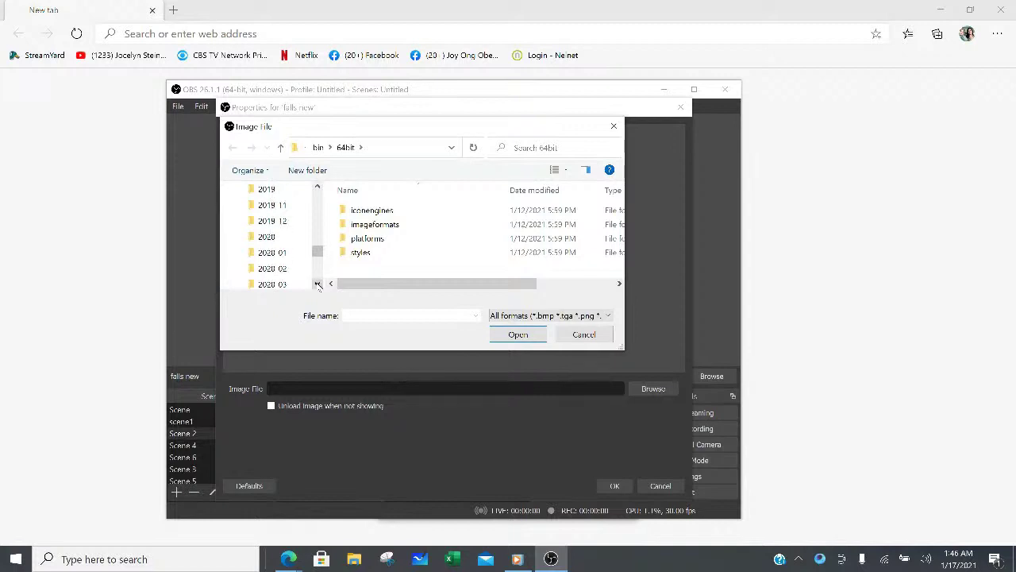
click(318, 284)
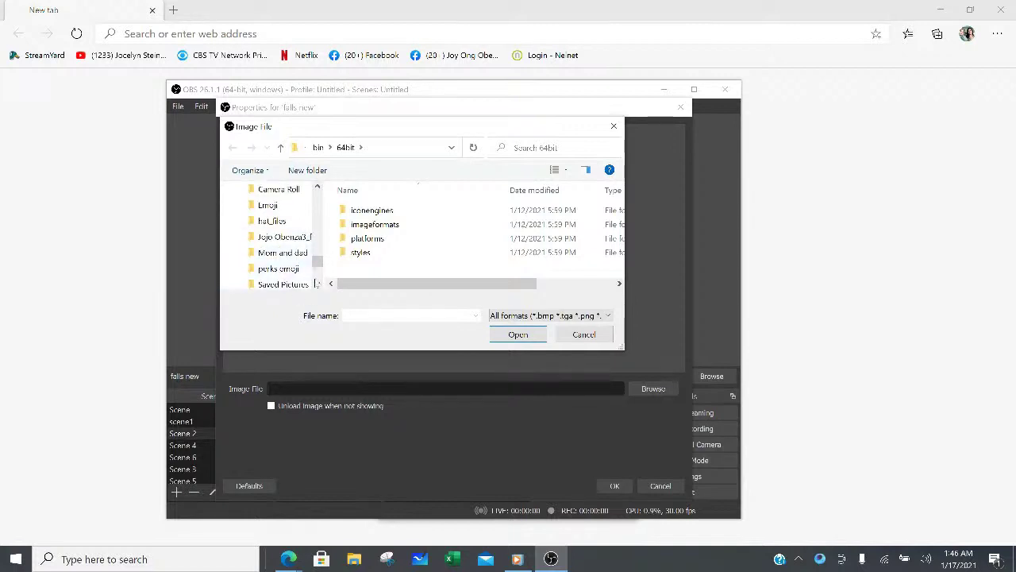
scroll(317, 260, down, 2)
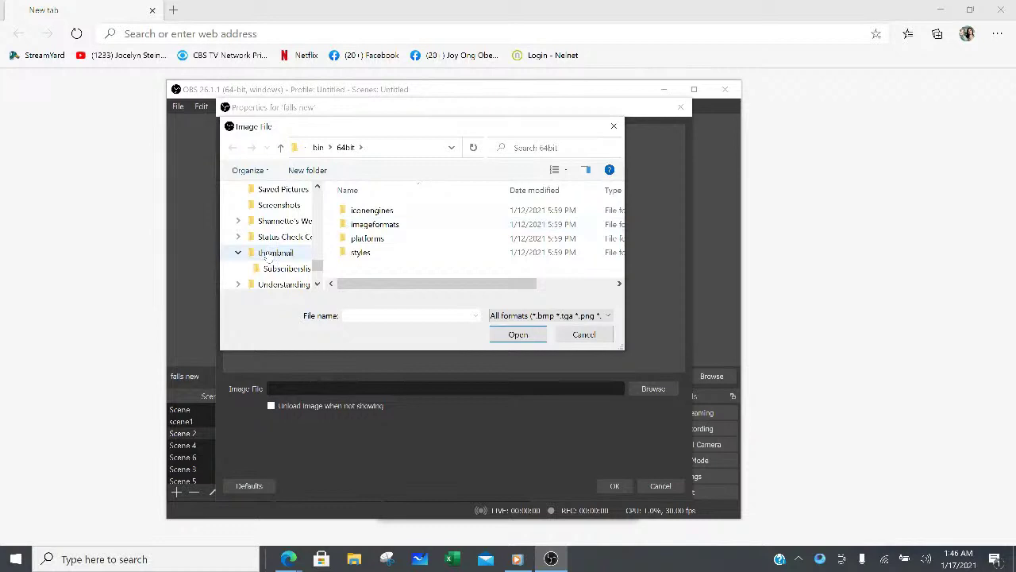
click(267, 254)
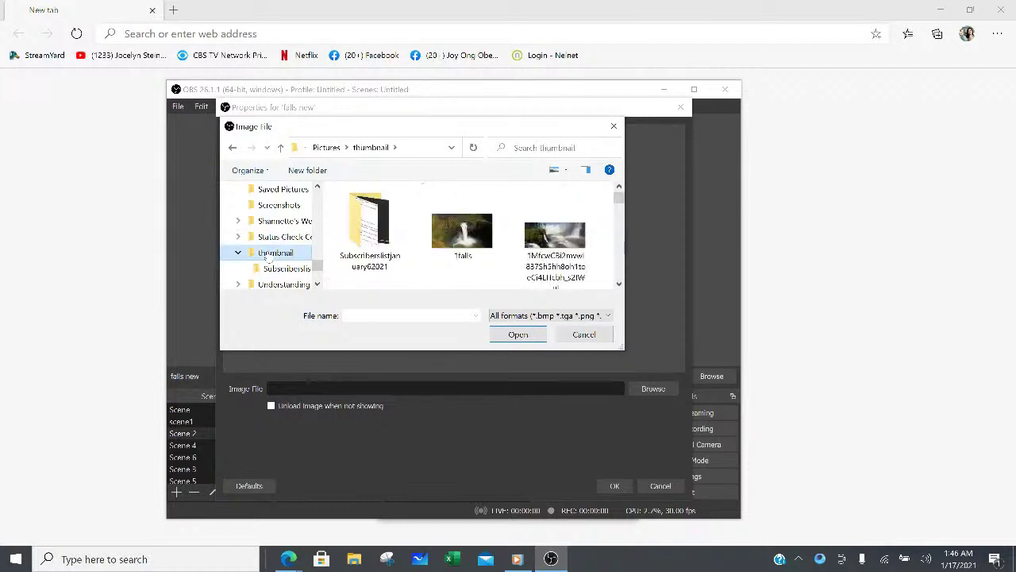
click(467, 239)
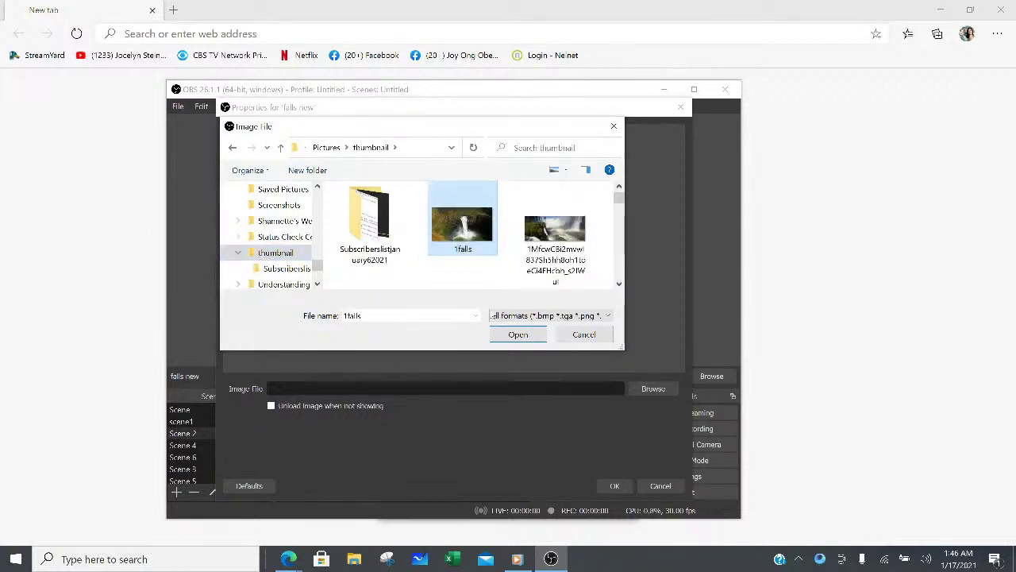
click(517, 335)
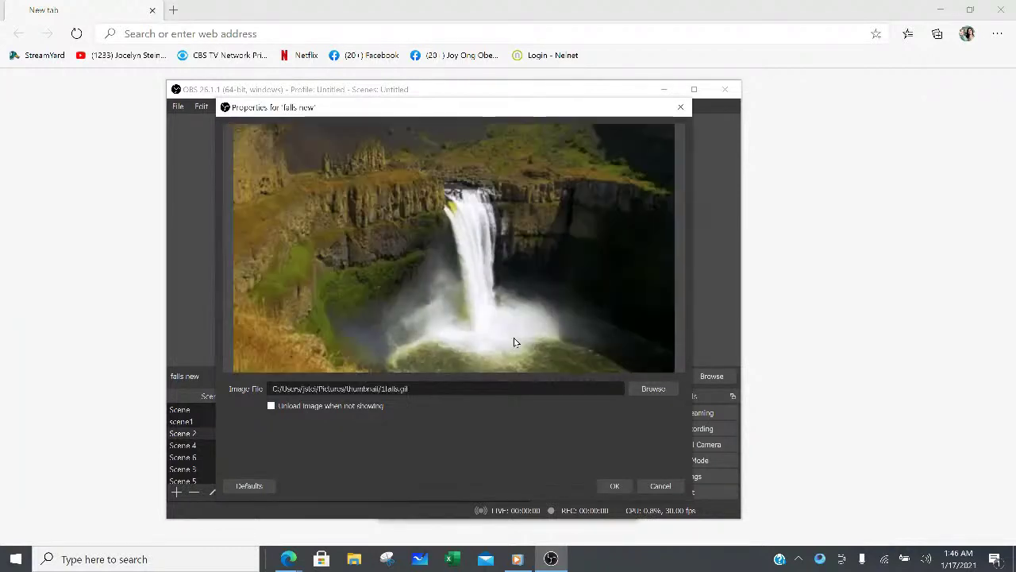
click(617, 486)
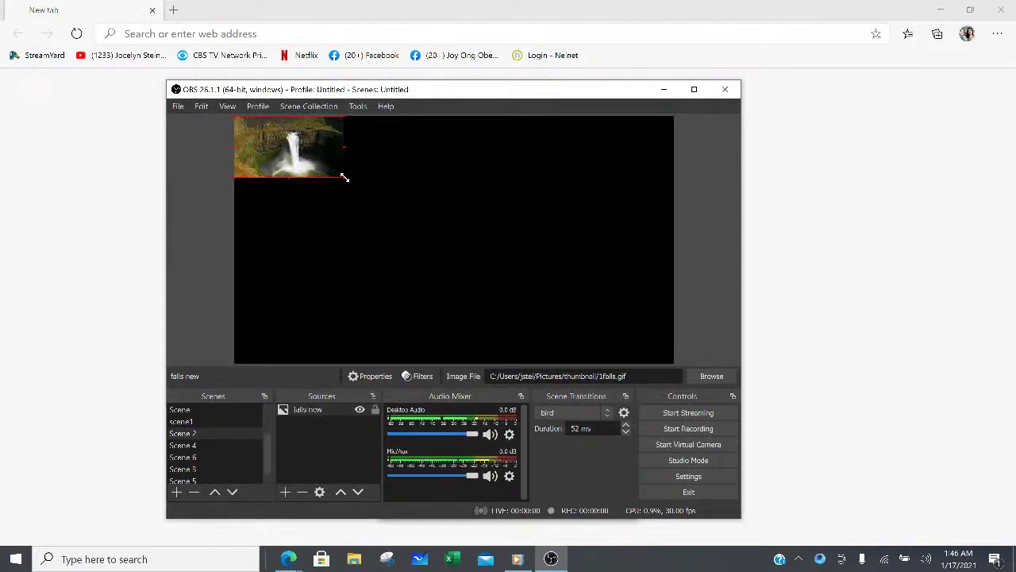
drag(344, 178, 673, 357)
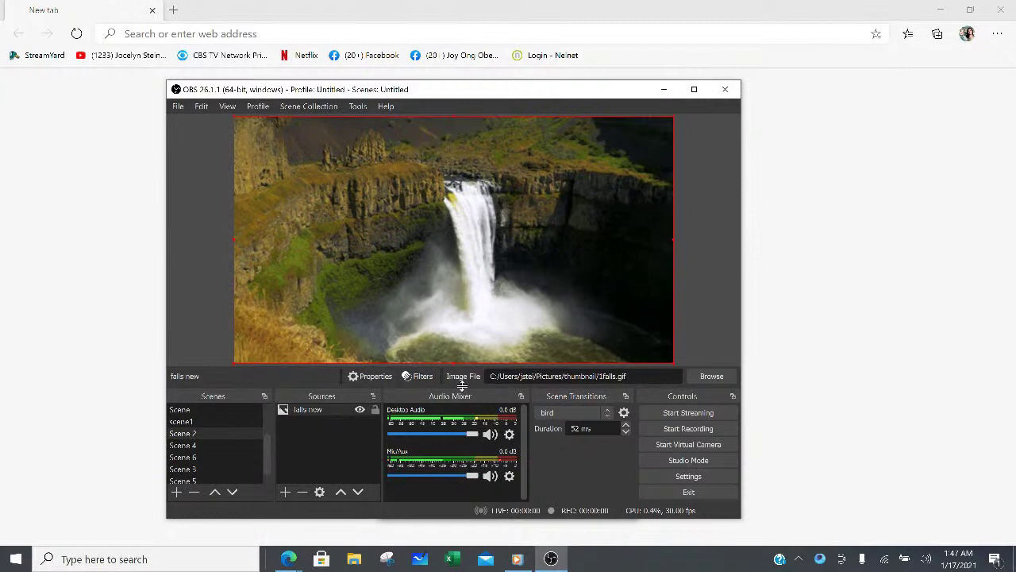
Add a new image source named "overlay" to Scene 2.
click(285, 492)
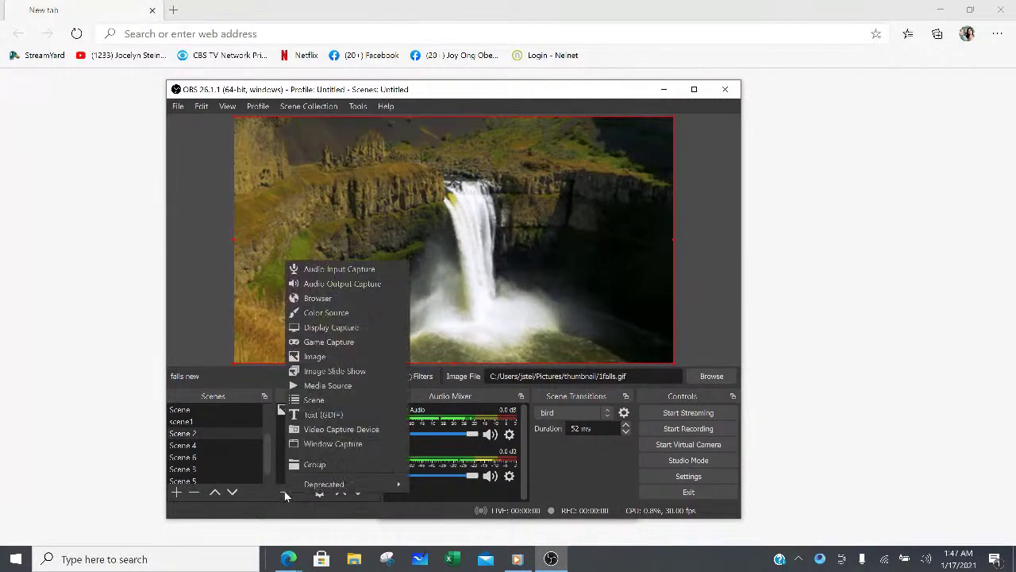
click(315, 356)
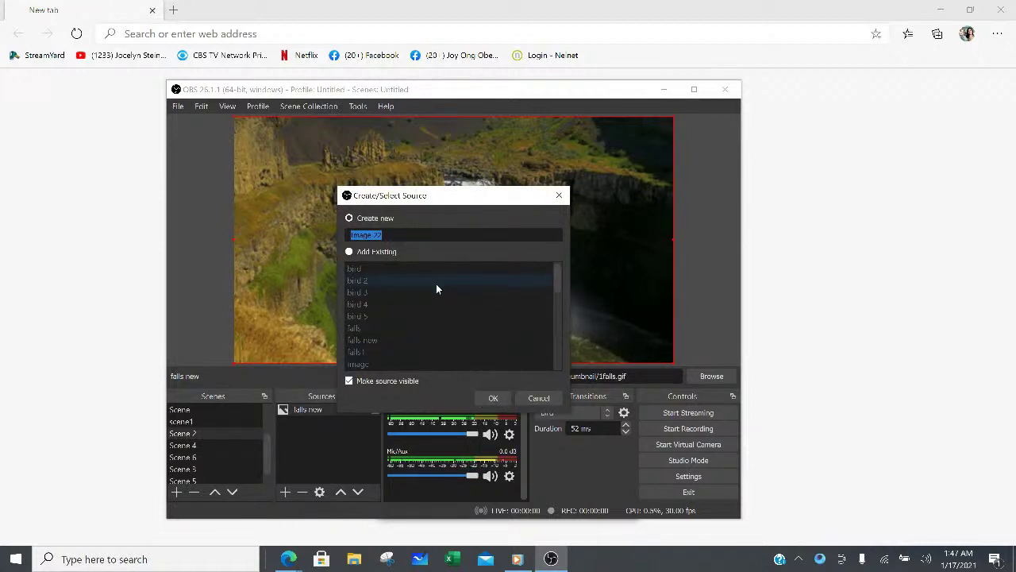
text(overlay)
click(493, 398)
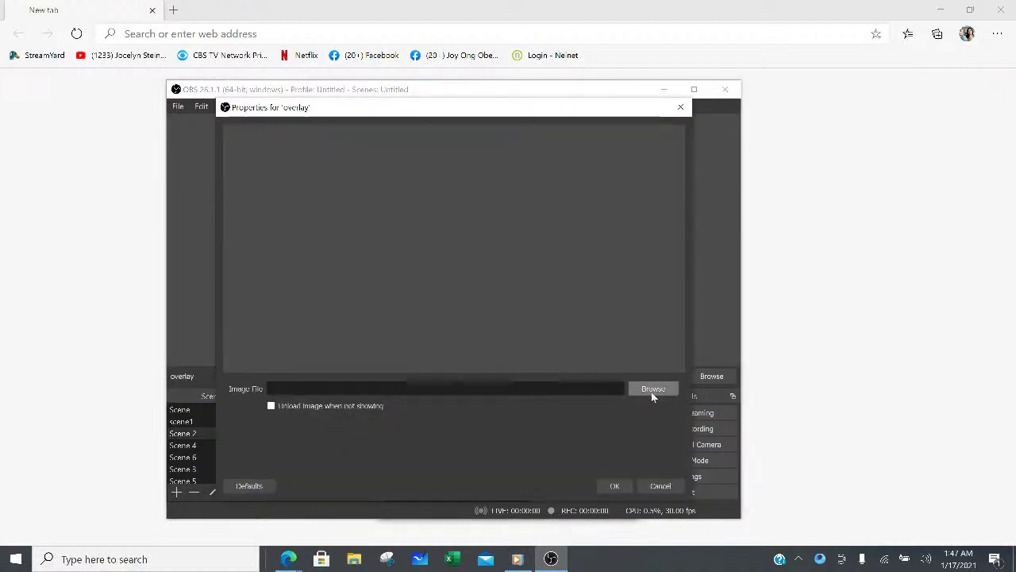
Browse the thumbnail folder for the overlay's image file and set the file type filter to All Files (*.*).
click(652, 389)
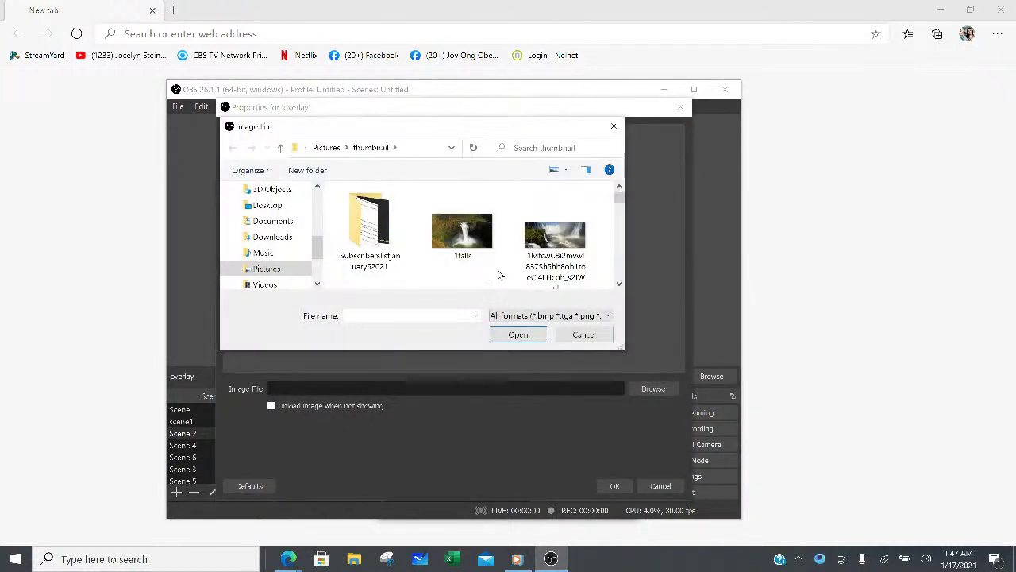
click(619, 284)
click(619, 283)
click(619, 284)
click(618, 283)
click(618, 284)
click(619, 284)
click(618, 283)
click(619, 283)
click(618, 284)
click(618, 284)
click(619, 284)
click(618, 284)
click(619, 283)
click(618, 283)
click(618, 283)
click(618, 283)
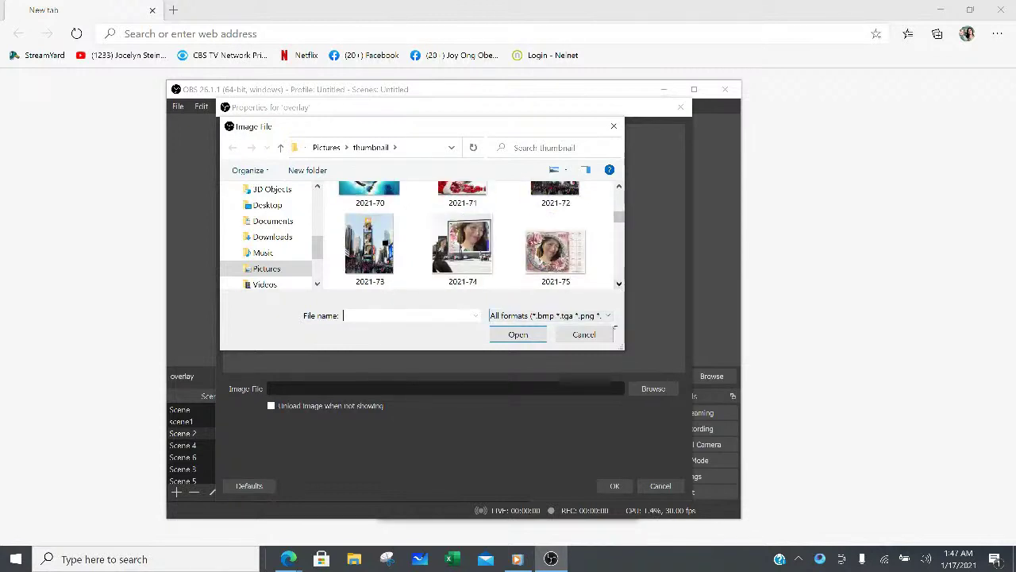
click(609, 317)
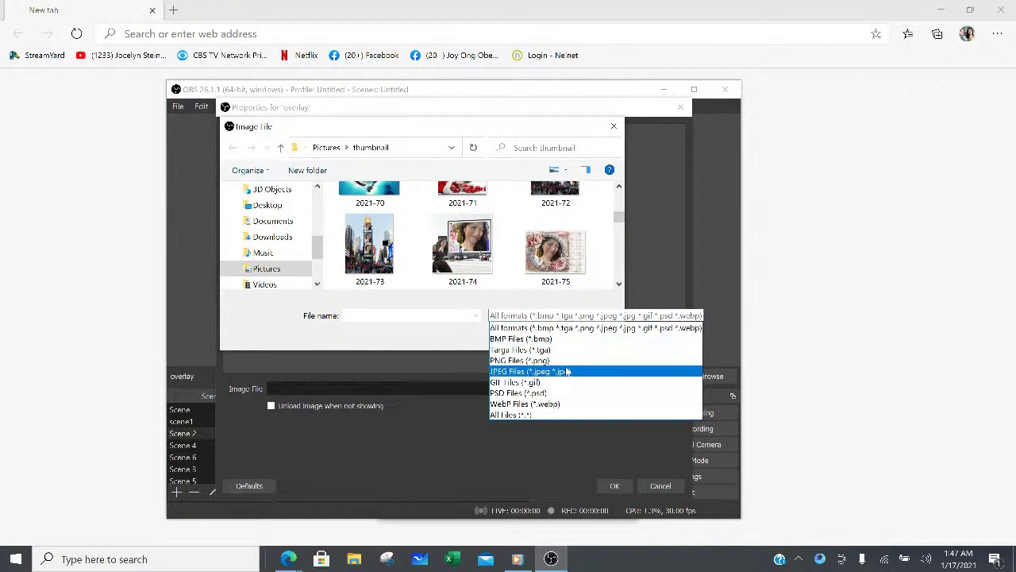
click(554, 412)
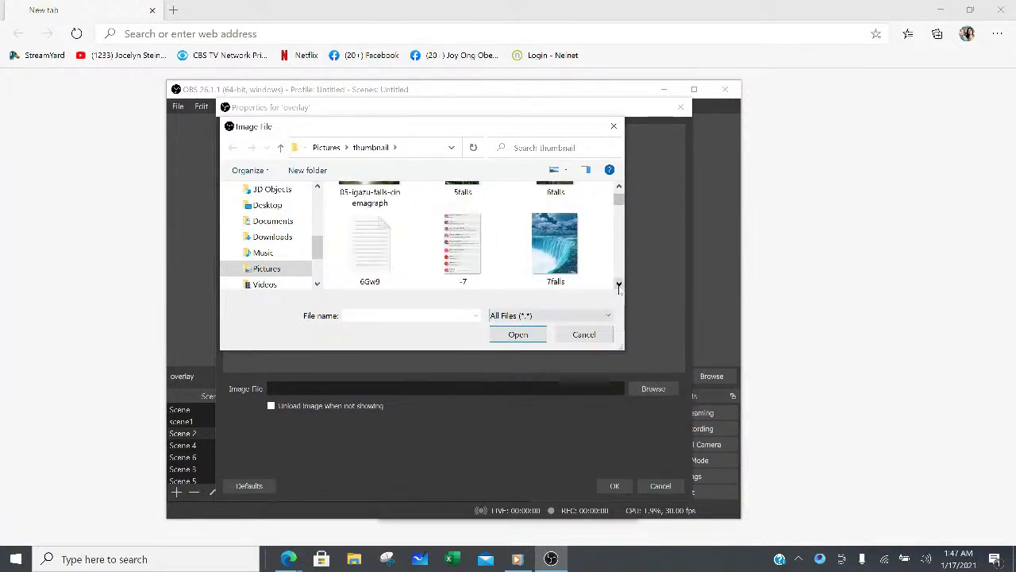
Load welcome-animated51 as the overlay's image and place it in the lower-left corner of the canvas.
drag(619, 284, 619, 256)
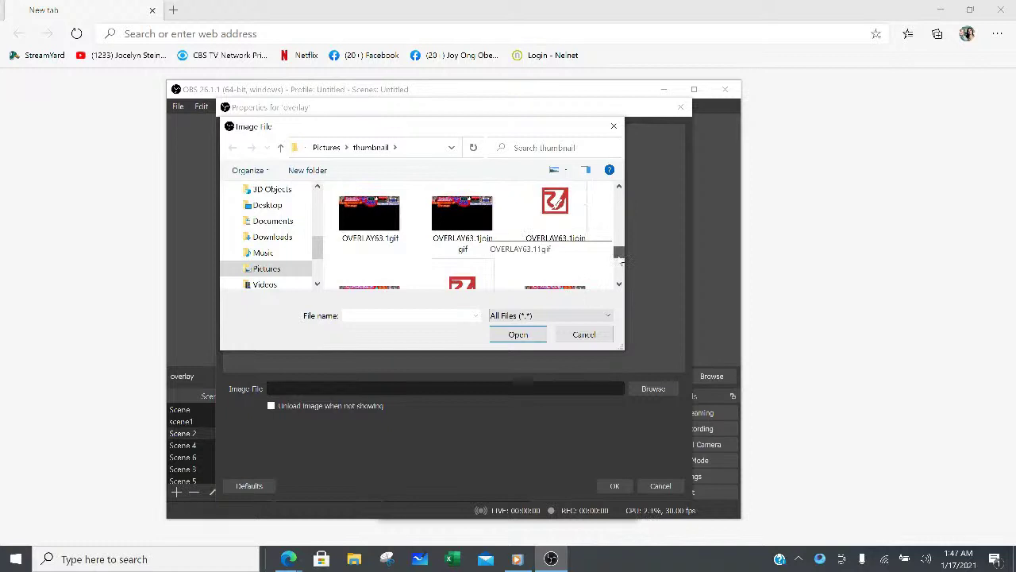
drag(620, 259, 618, 286)
drag(619, 187, 618, 187)
click(556, 200)
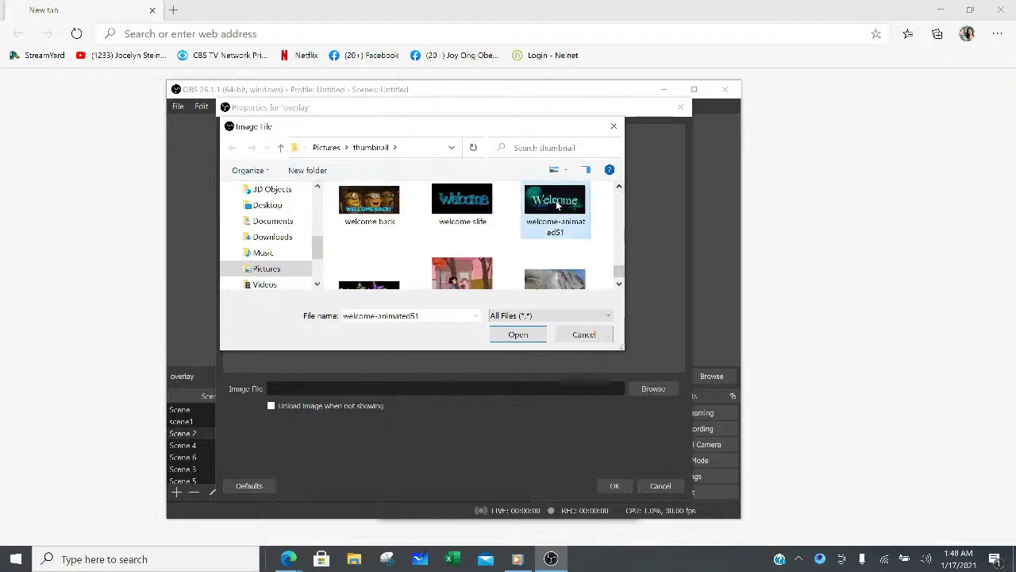
click(514, 335)
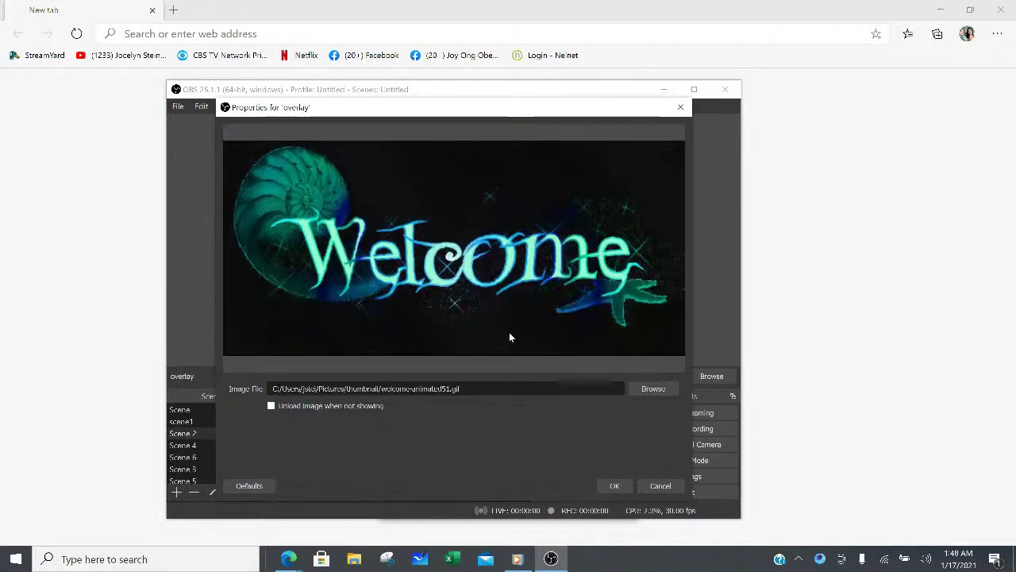
click(613, 486)
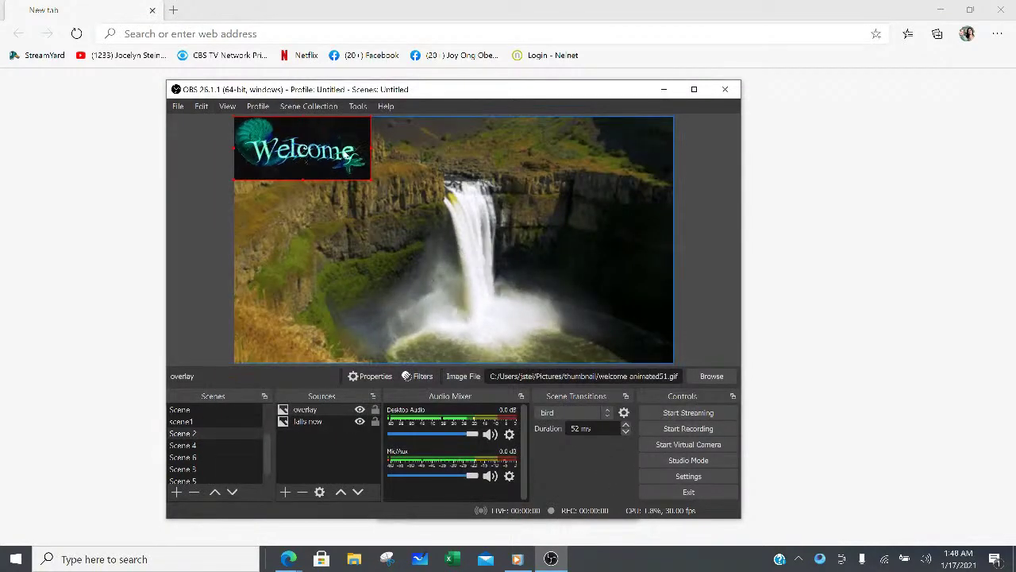
drag(354, 155, 339, 339)
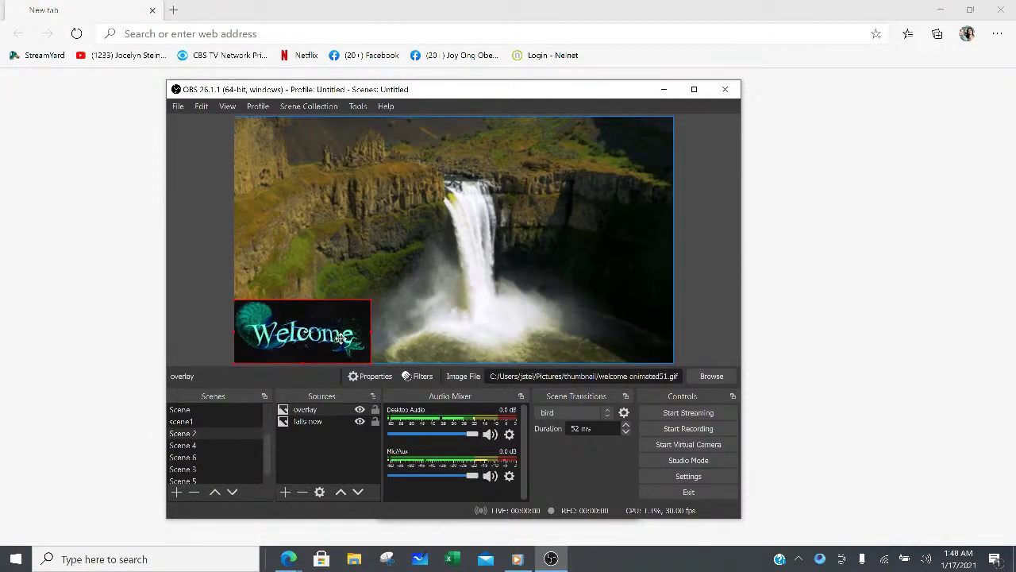
click(336, 225)
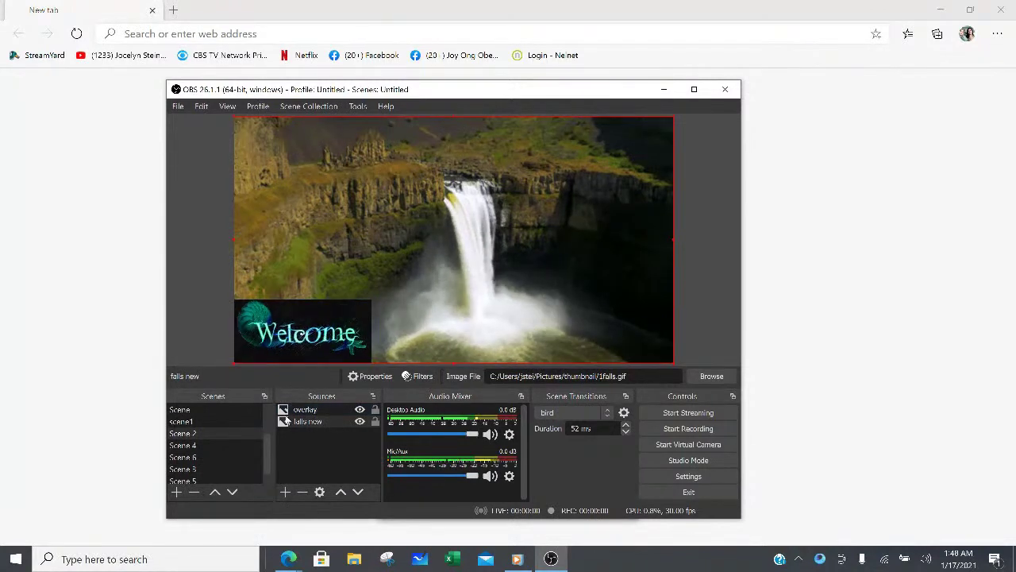
Add another image source to Scene 2, keeping the default name Image 22.
click(285, 492)
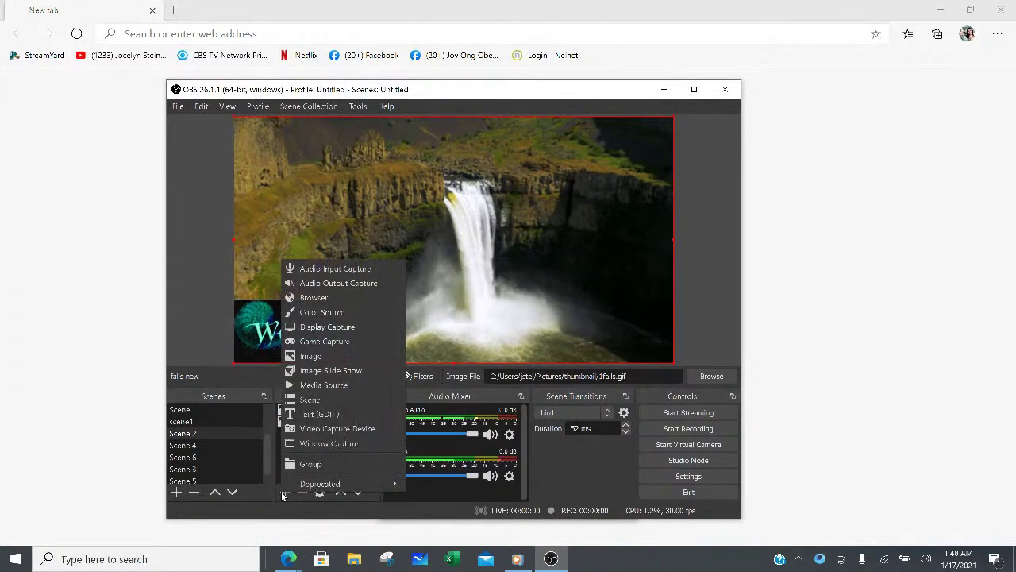
click(316, 357)
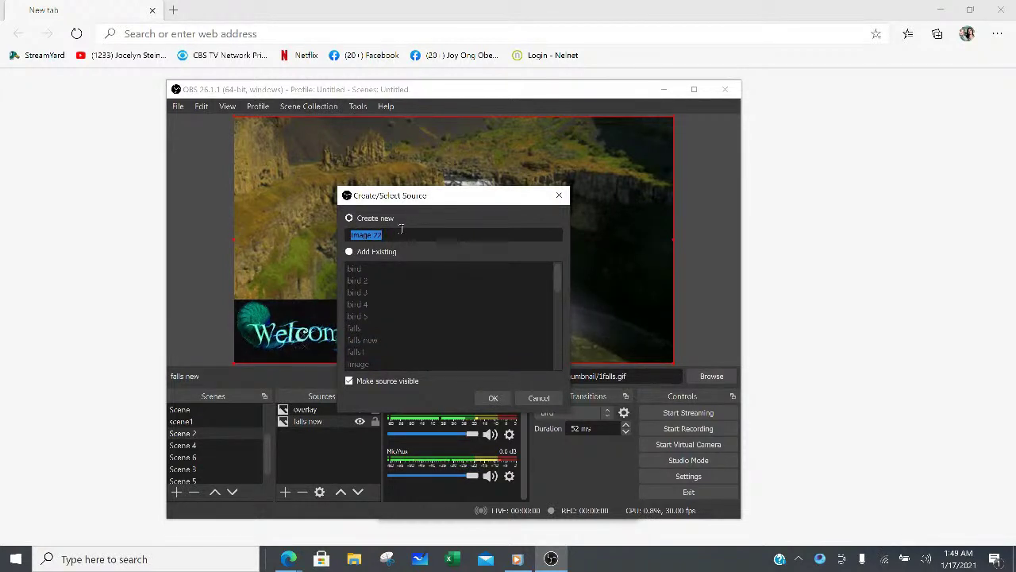
click(492, 402)
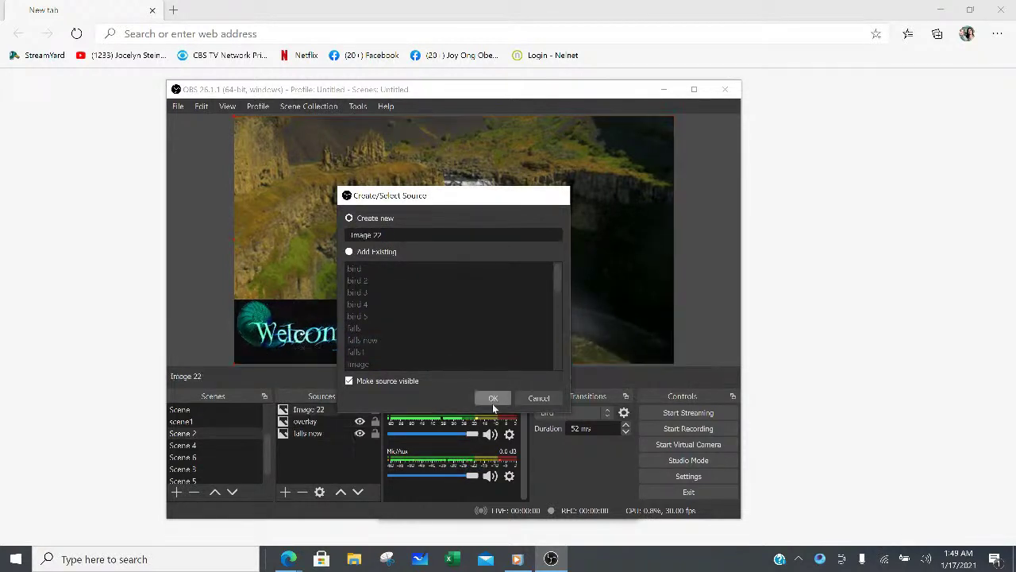
Look through the thumbnail folder for an image for Image 22 and leave without choosing a file.
click(649, 390)
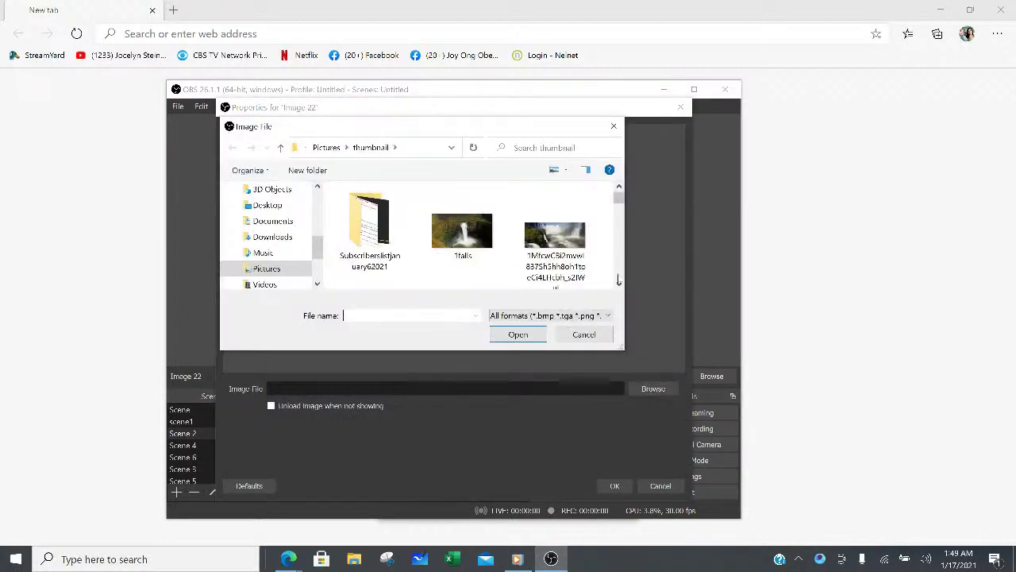
click(619, 286)
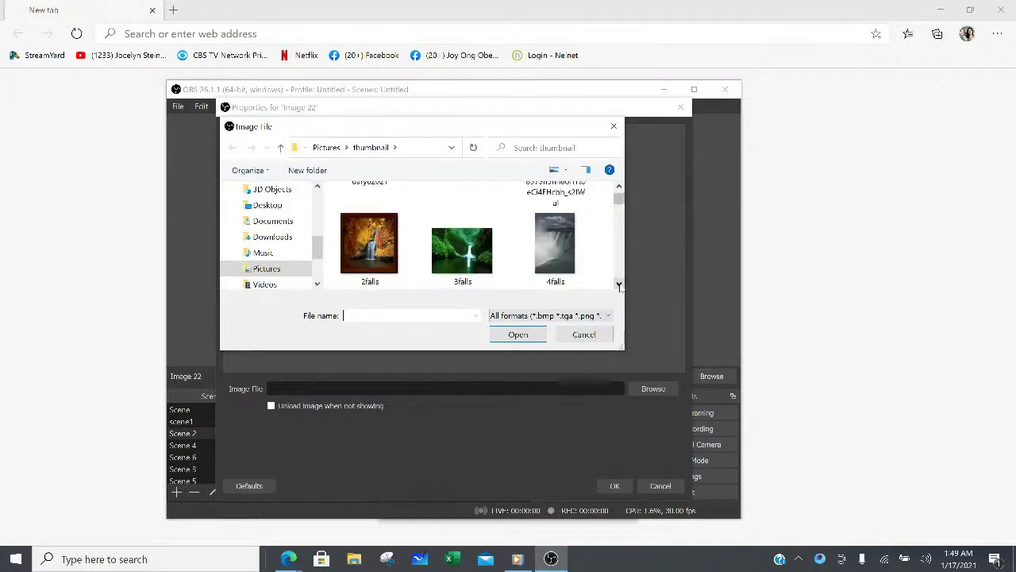
click(619, 286)
click(619, 286)
click(619, 286)
click(619, 286)
click(619, 286)
click(619, 286)
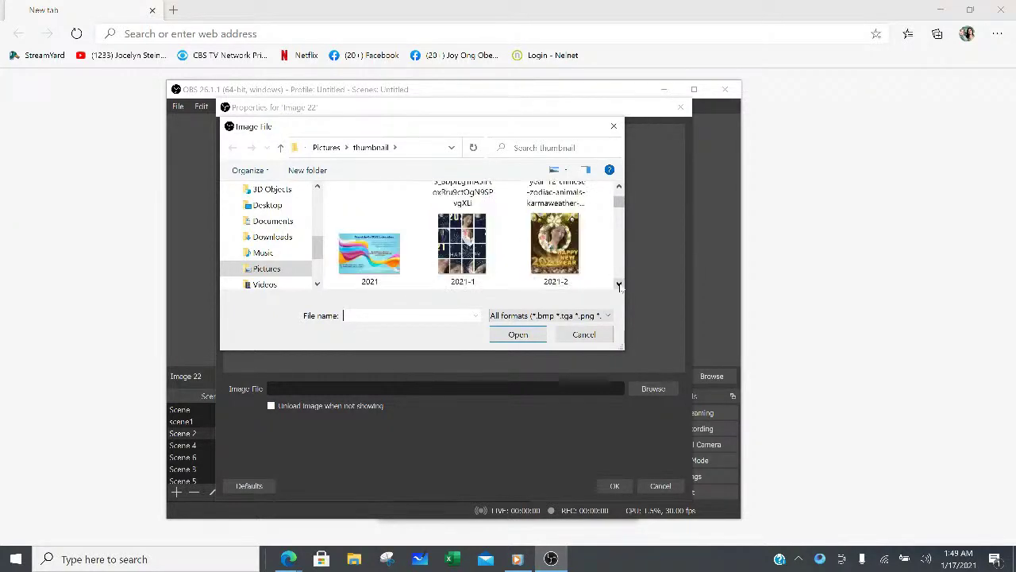
click(618, 286)
click(618, 285)
click(619, 286)
click(618, 285)
click(619, 286)
click(618, 286)
click(618, 286)
click(586, 336)
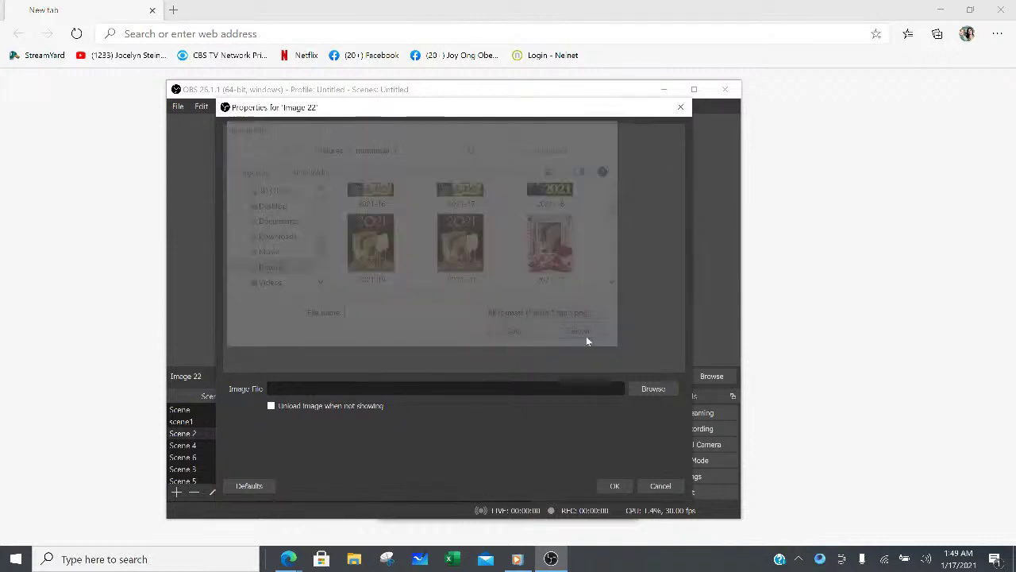
click(659, 486)
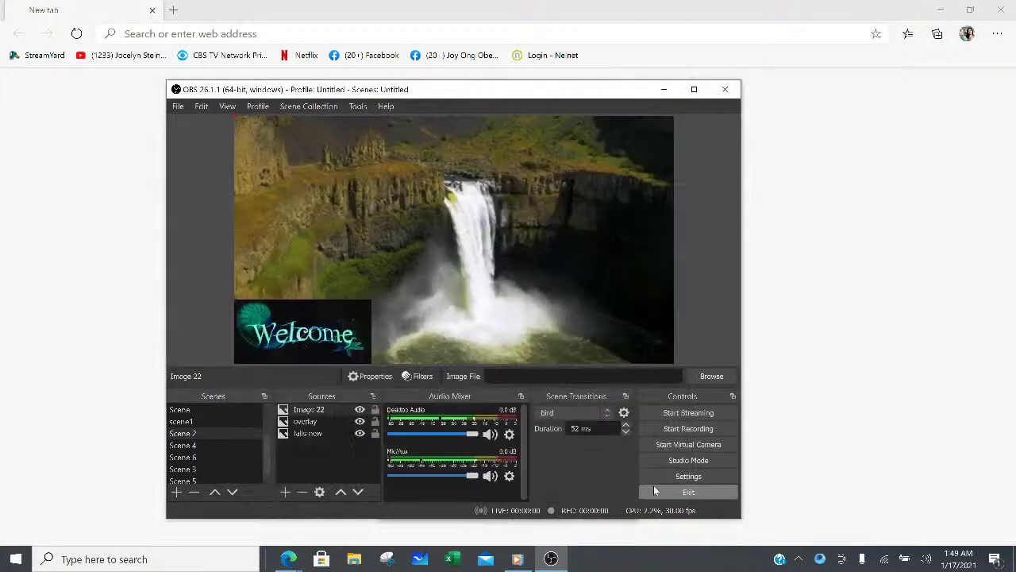
Add a video capture device source to Scene 2, keeping the default name Video Capture Device.
click(285, 493)
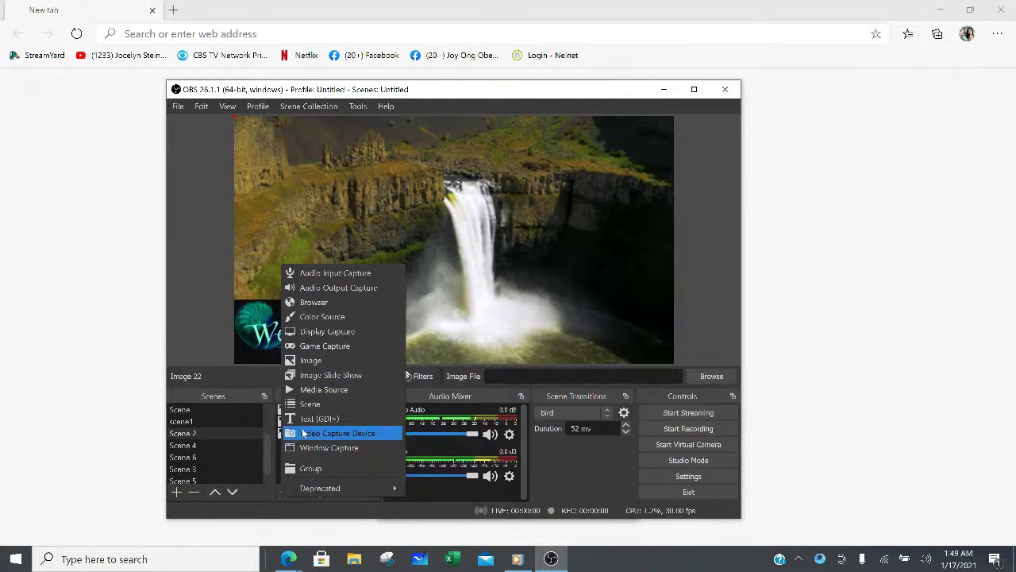
click(366, 432)
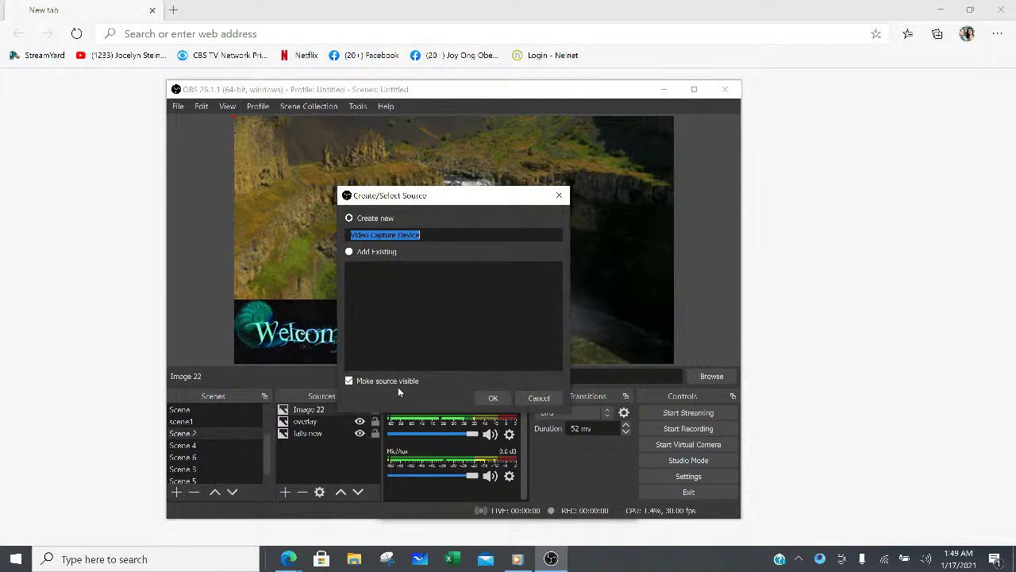
click(493, 397)
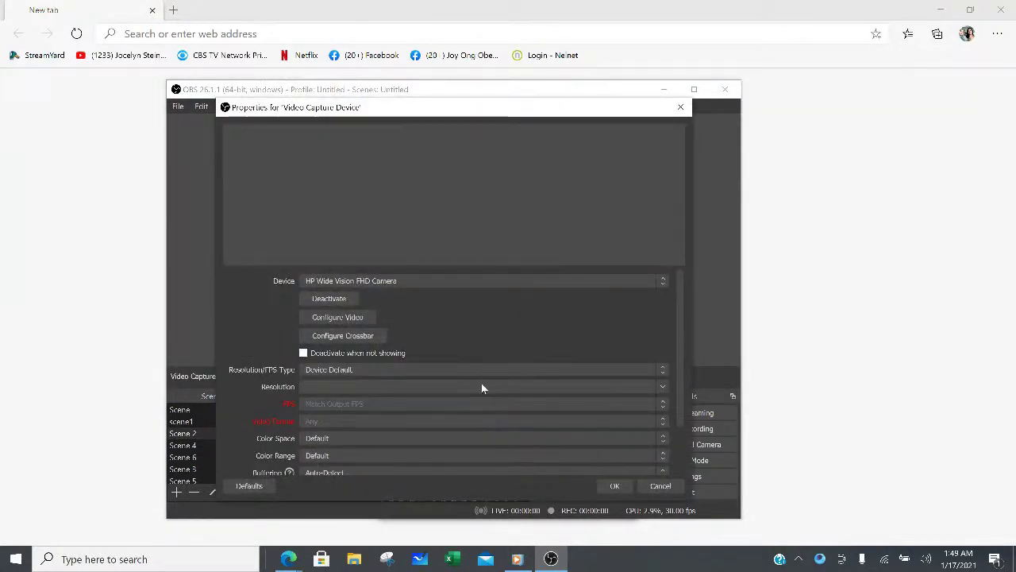
Accept the HP Wide Vision FHD Camera as the capture device and nudge the waterfall background slightly down on the canvas.
click(615, 486)
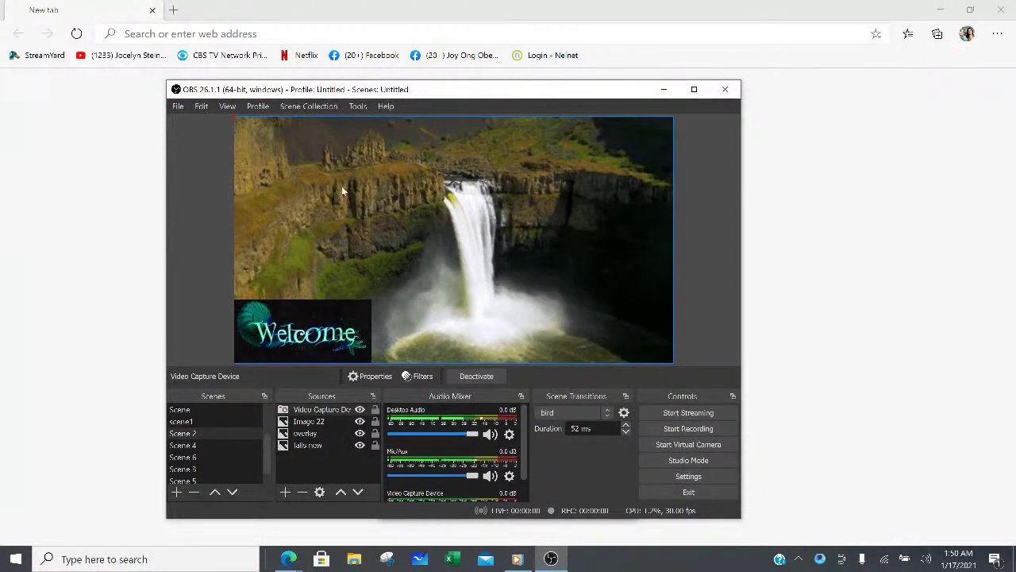
drag(343, 208, 343, 211)
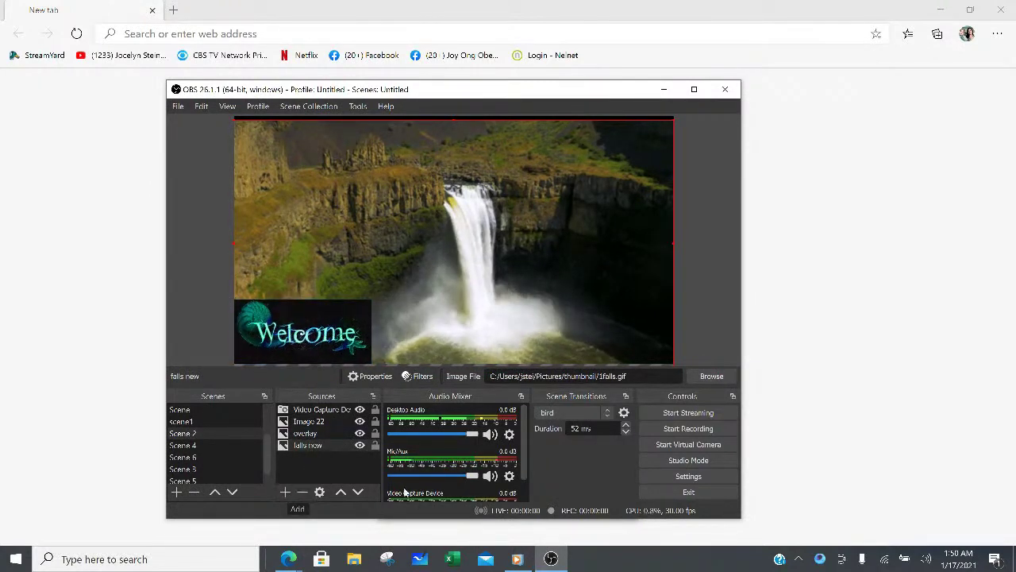
Start and stop the virtual camera, and switch Studio Mode on and off again.
click(682, 445)
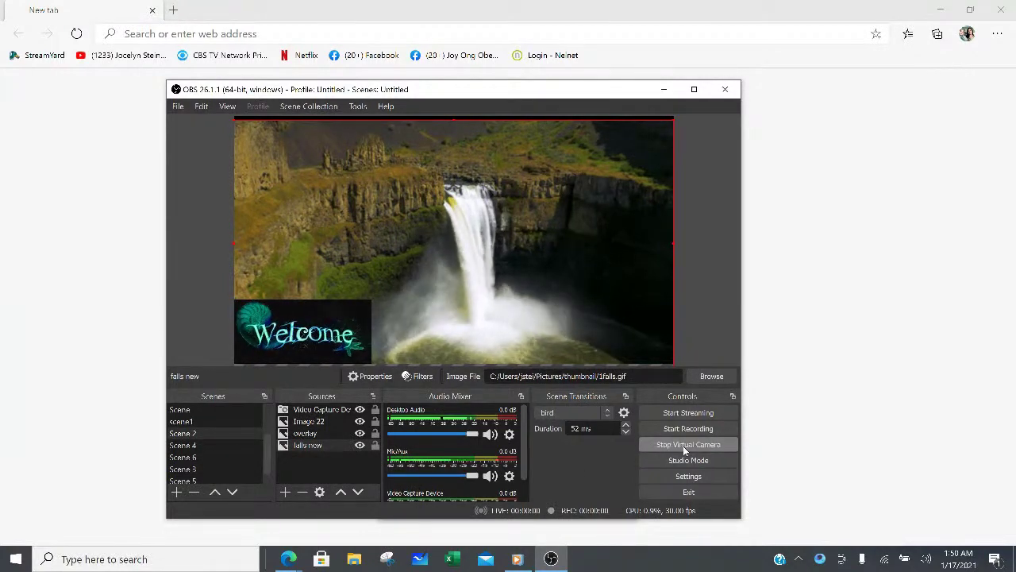
click(683, 446)
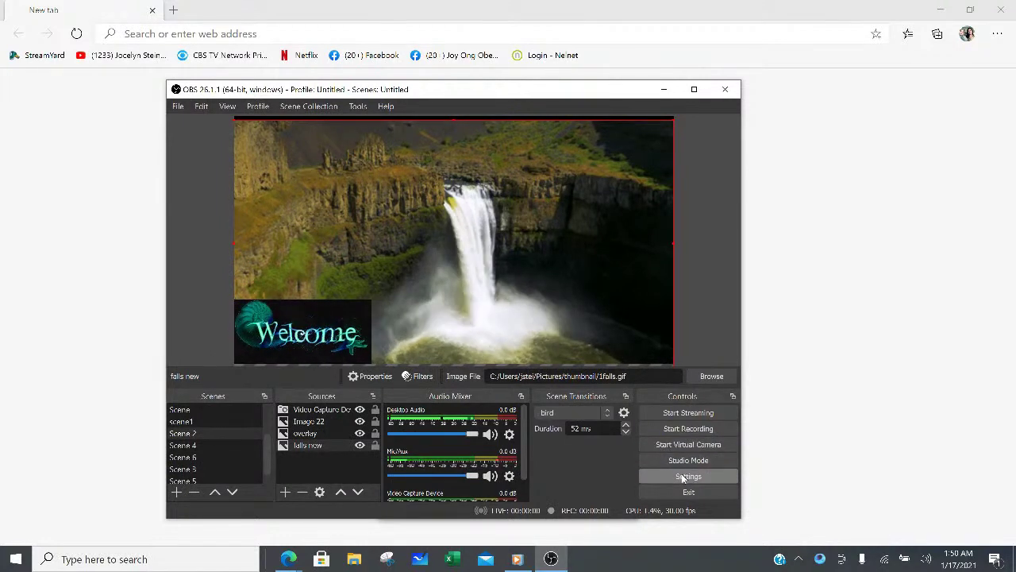
click(686, 462)
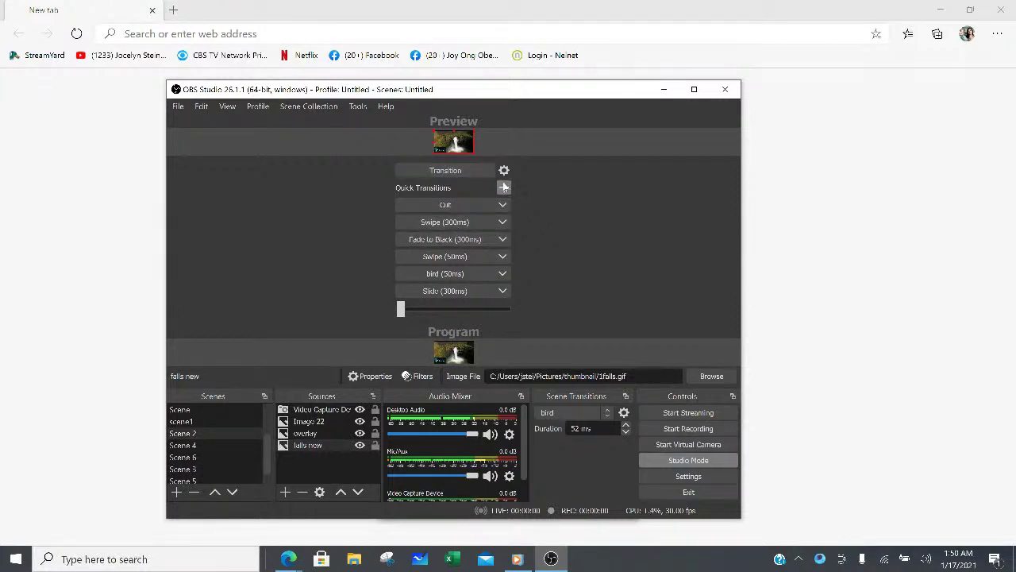
click(679, 462)
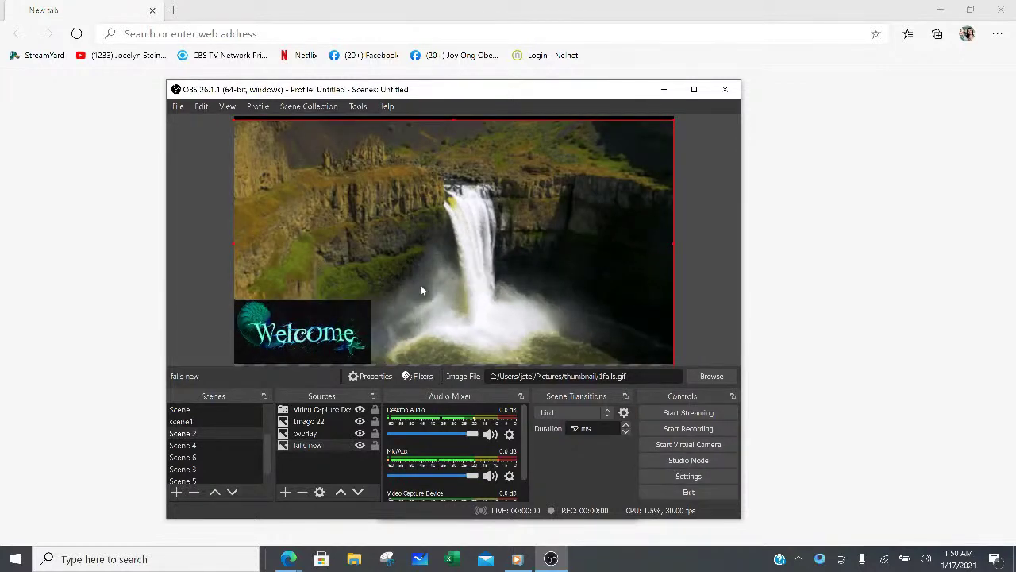
Add a media source to Scene 2, keeping the default name Media Source 3.
click(285, 492)
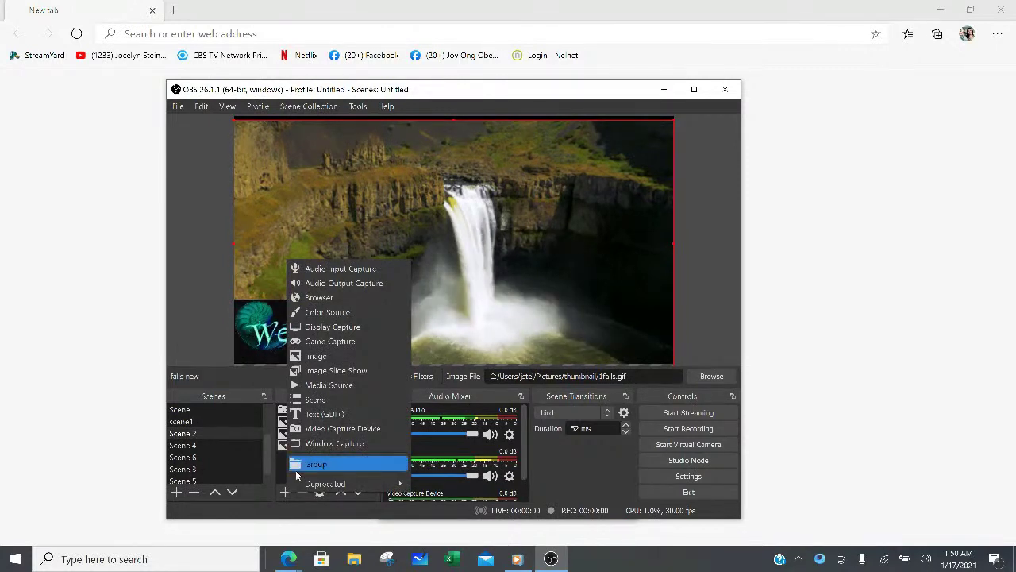
click(318, 385)
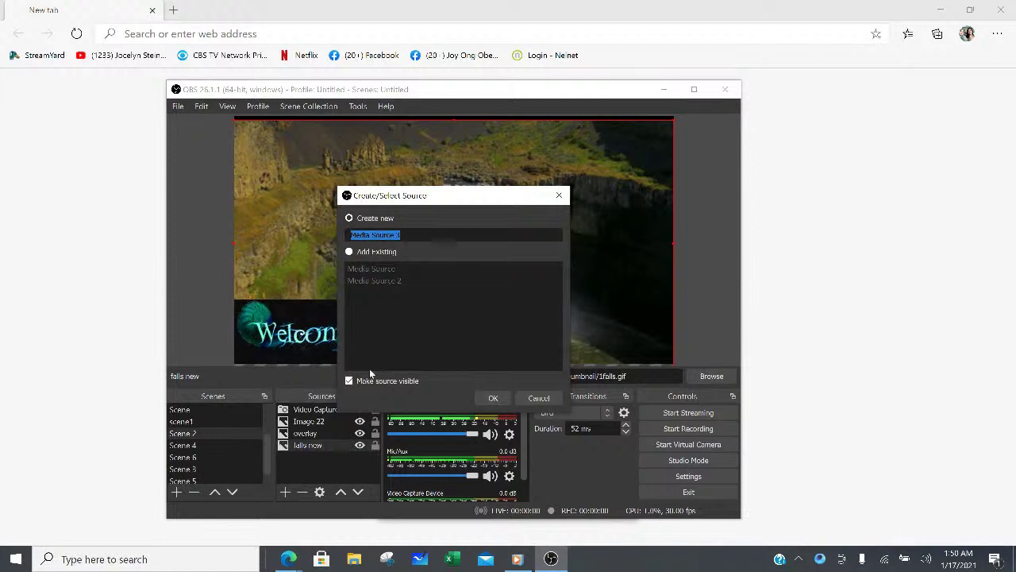
click(486, 398)
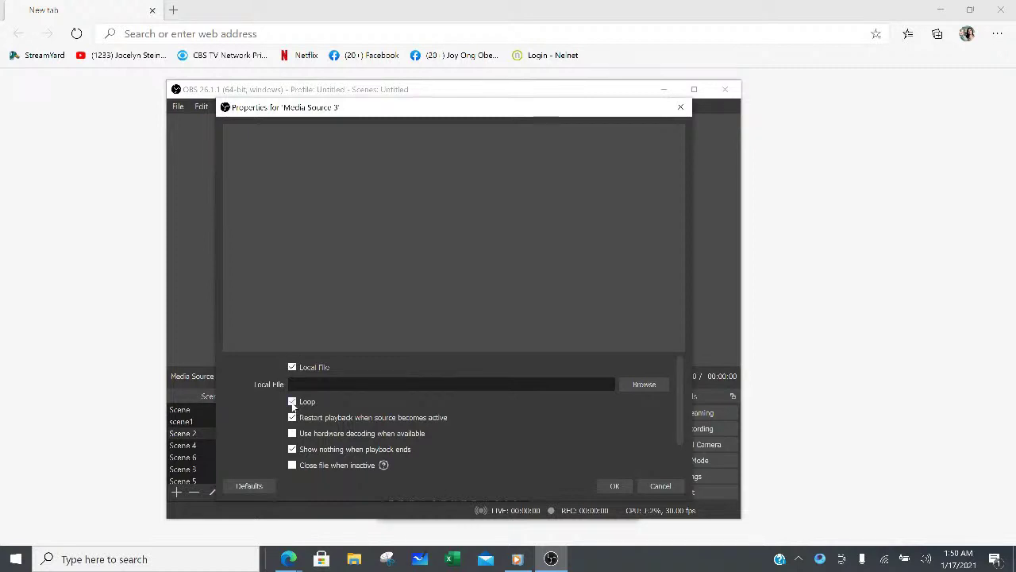
Load 05 Hark The Herald Angels Sing from the Party Tyme Karaoke album under Music > Various Artists as Media Source 3's local file.
click(644, 386)
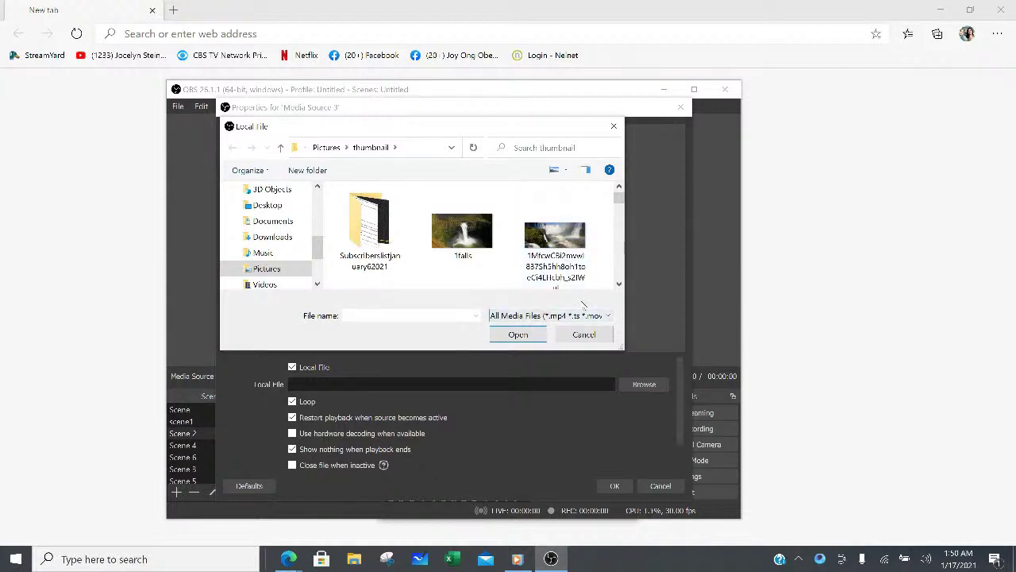
click(262, 253)
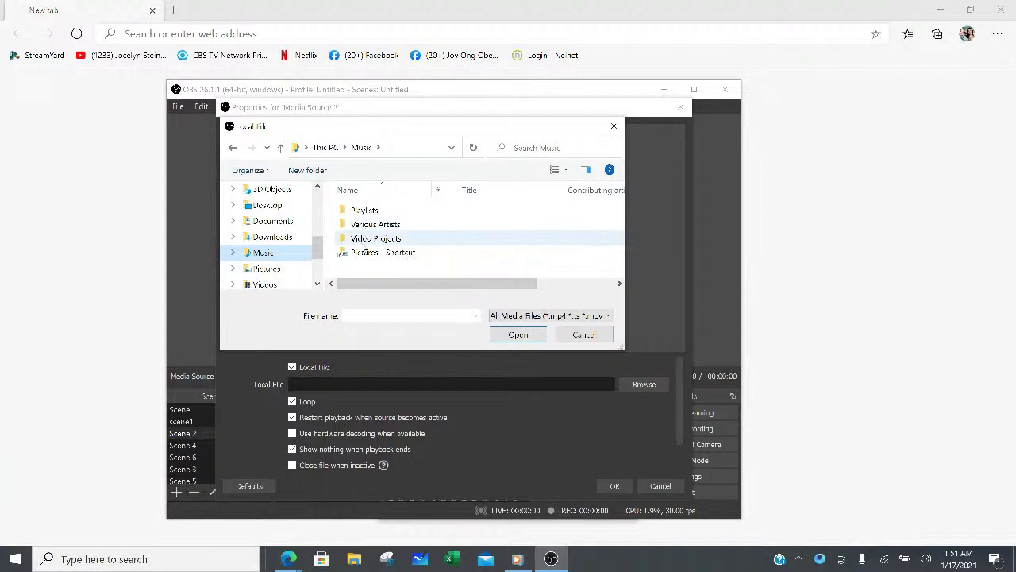
click(362, 227)
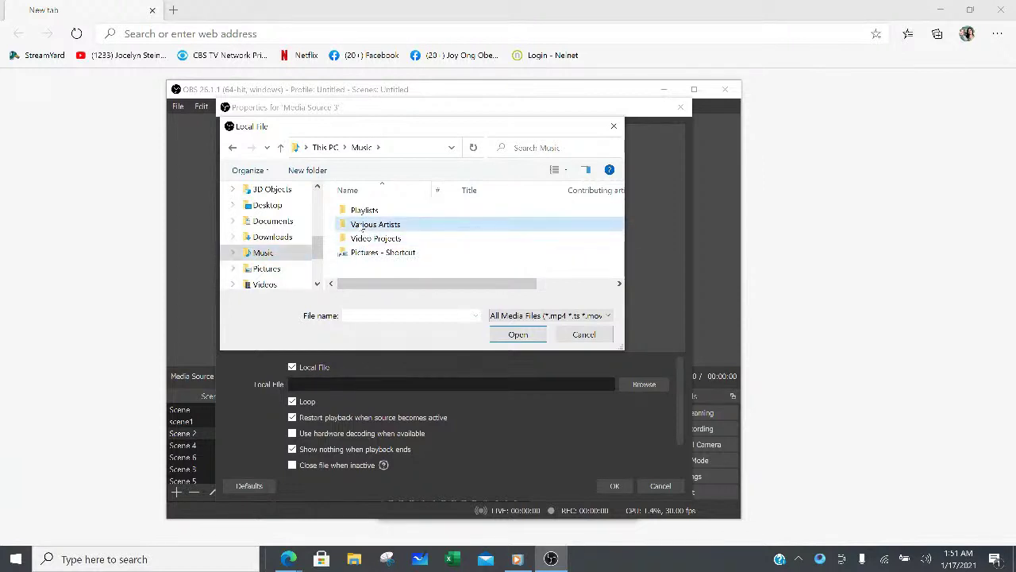
double_click(363, 225)
double_click(370, 210)
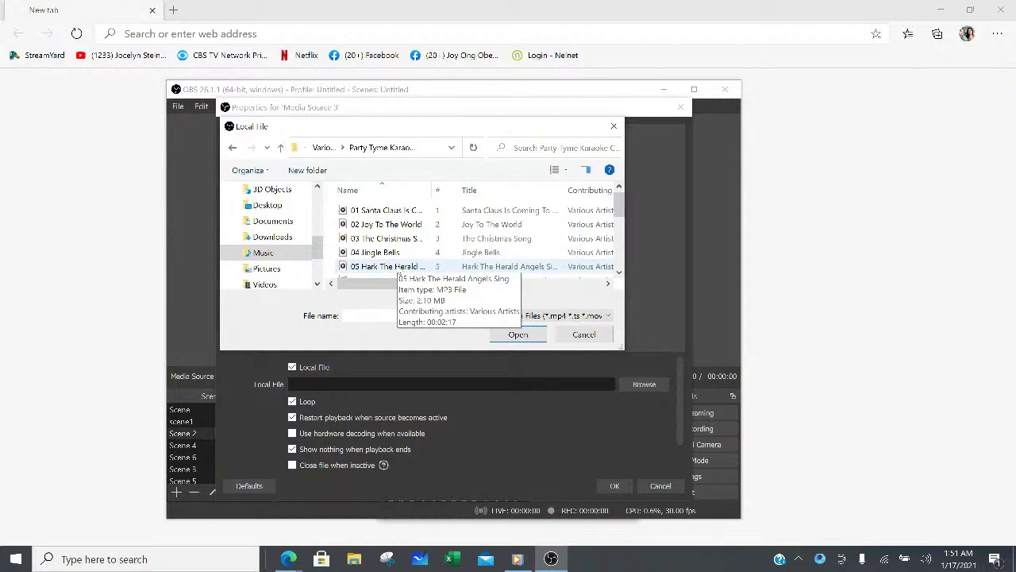
click(399, 270)
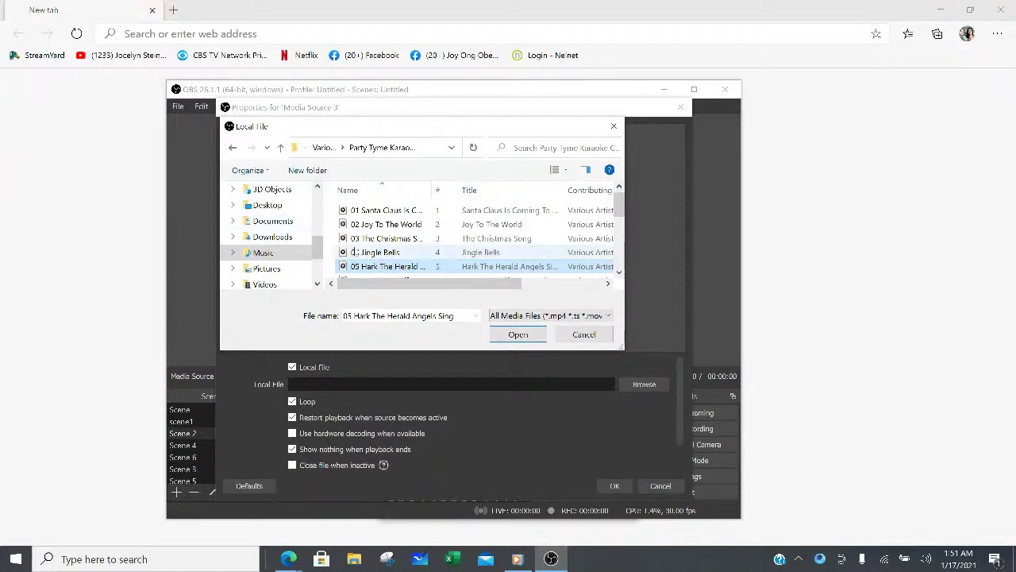
click(518, 334)
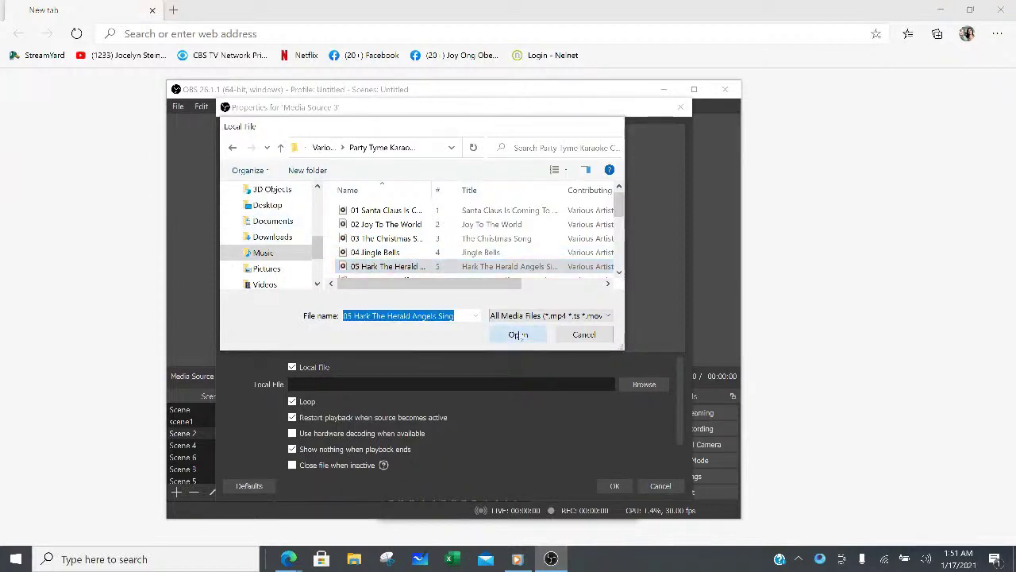
click(615, 486)
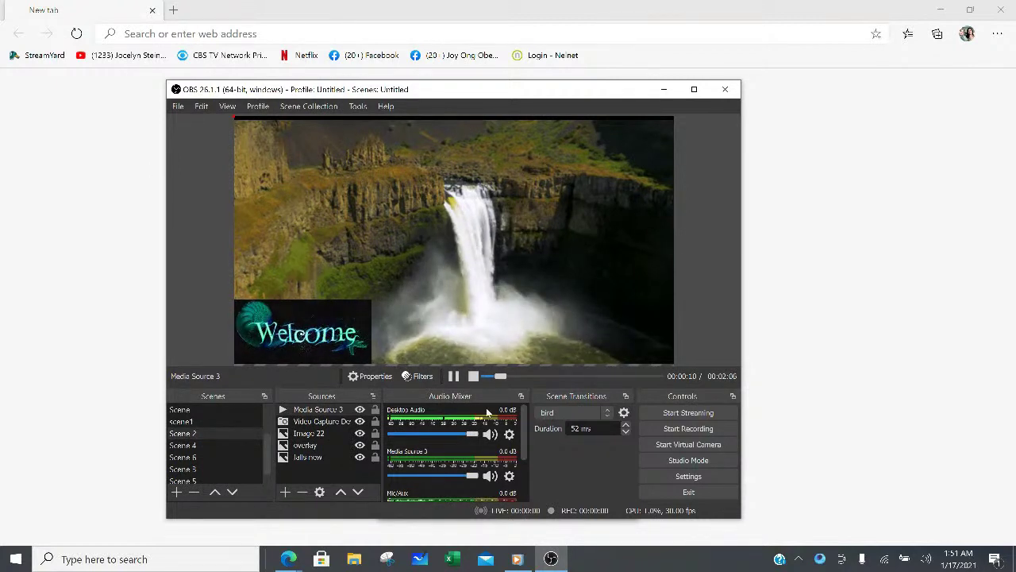
Move Media Source 3's playback position to the end of the track.
click(502, 378)
drag(502, 378, 667, 378)
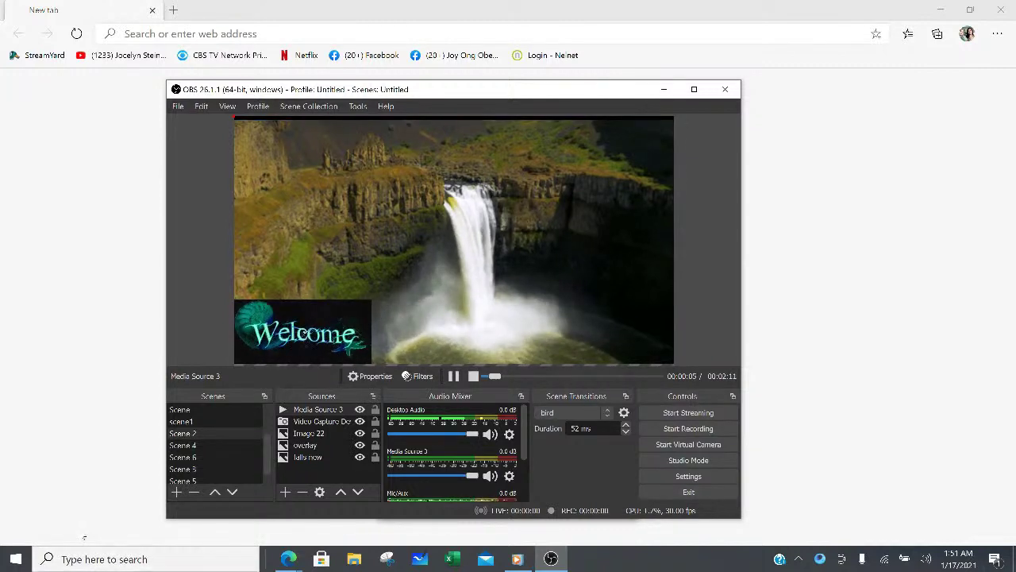
Add an image source to Scene 2, keeping the default name Image 23.
click(285, 492)
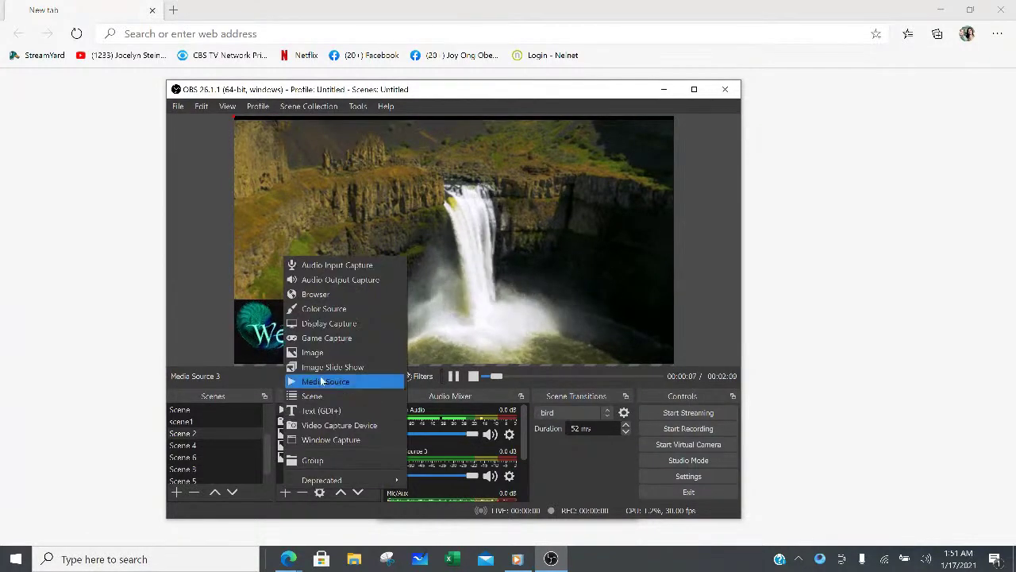
click(315, 352)
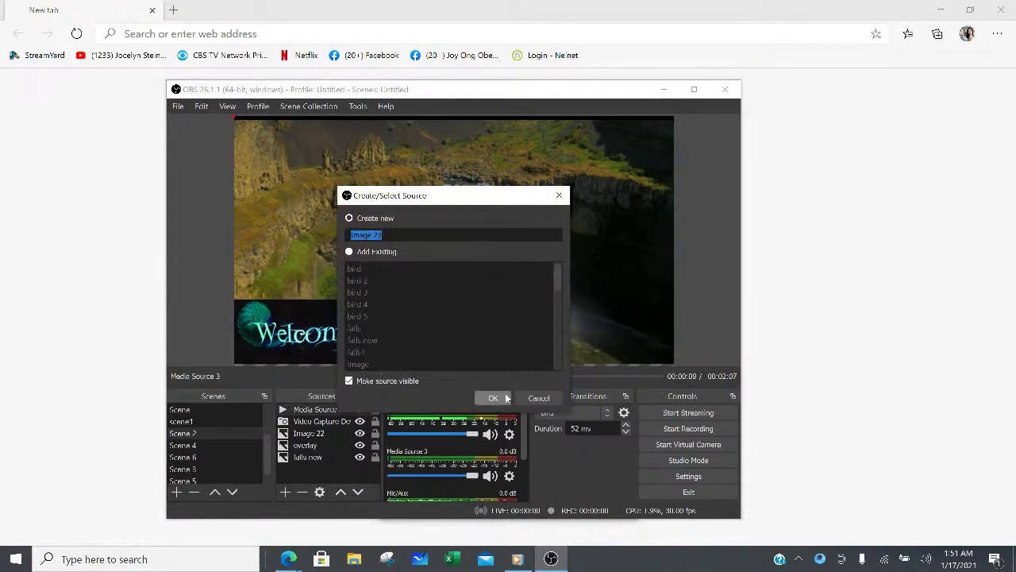
click(493, 397)
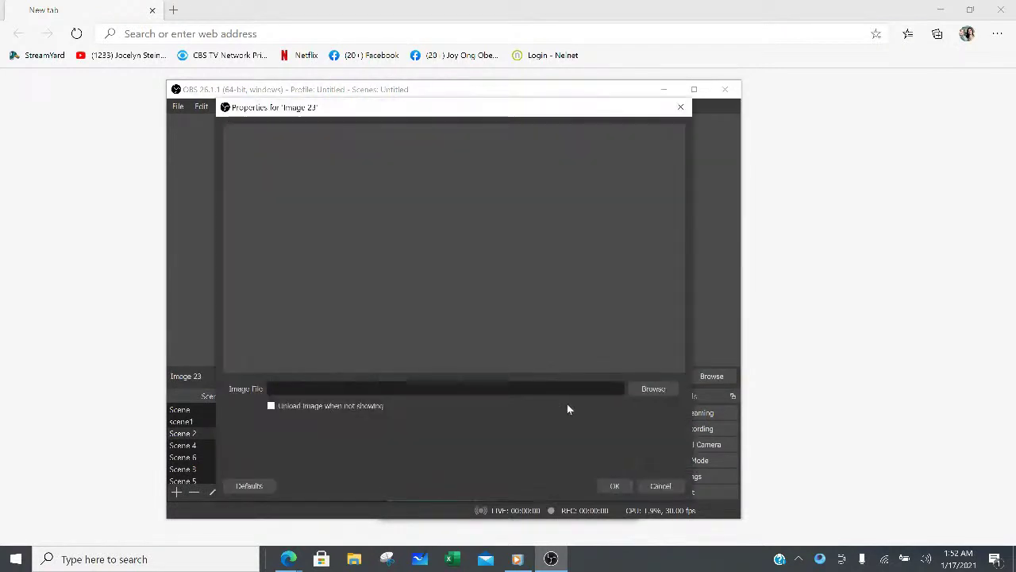
Browse for Image 23's file in the thumbnail folder under Pictures and set the file filter to All Files.
click(646, 393)
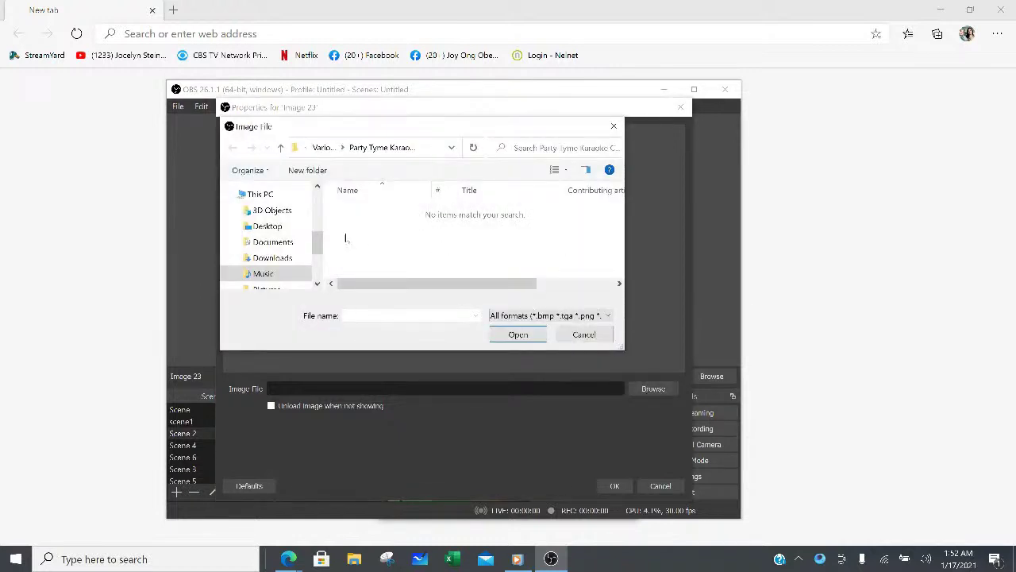
scroll(278, 262, down, 3)
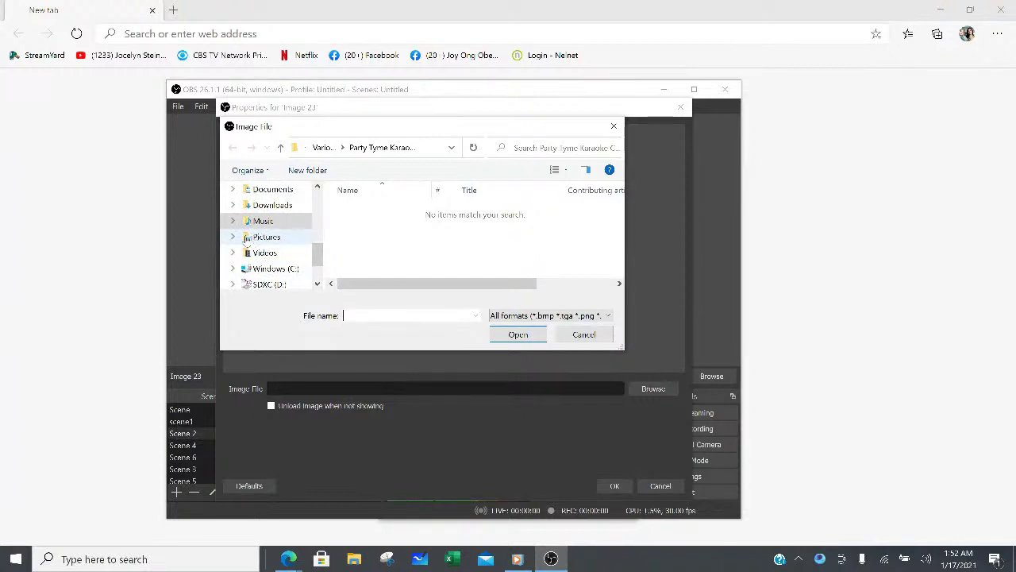
click(234, 237)
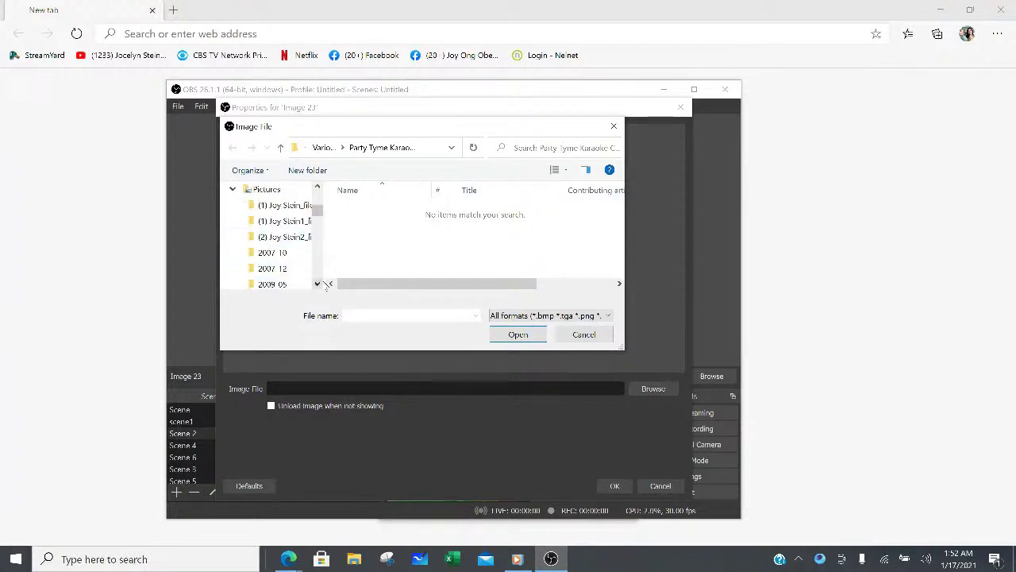
drag(316, 210, 316, 264)
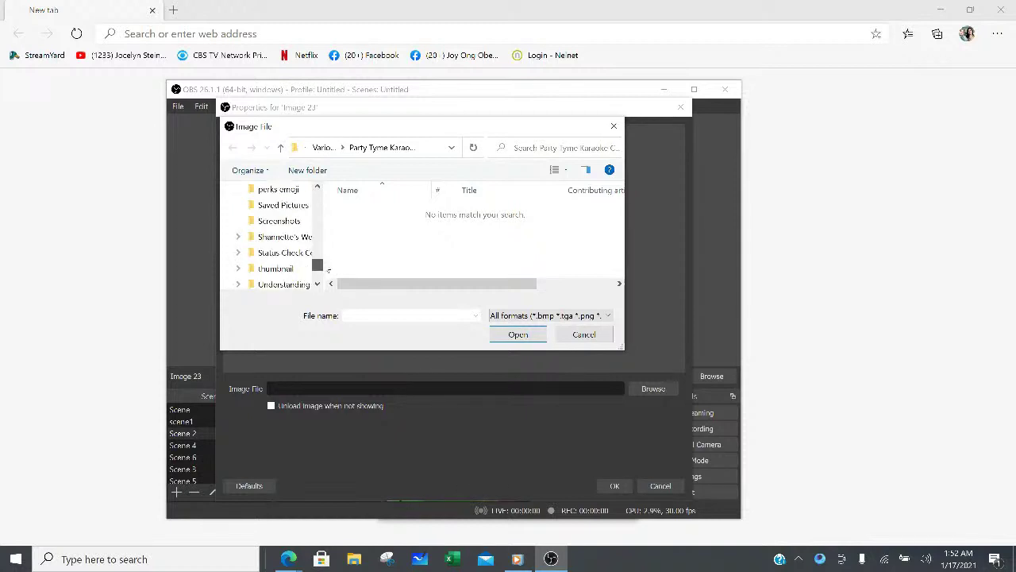
click(270, 269)
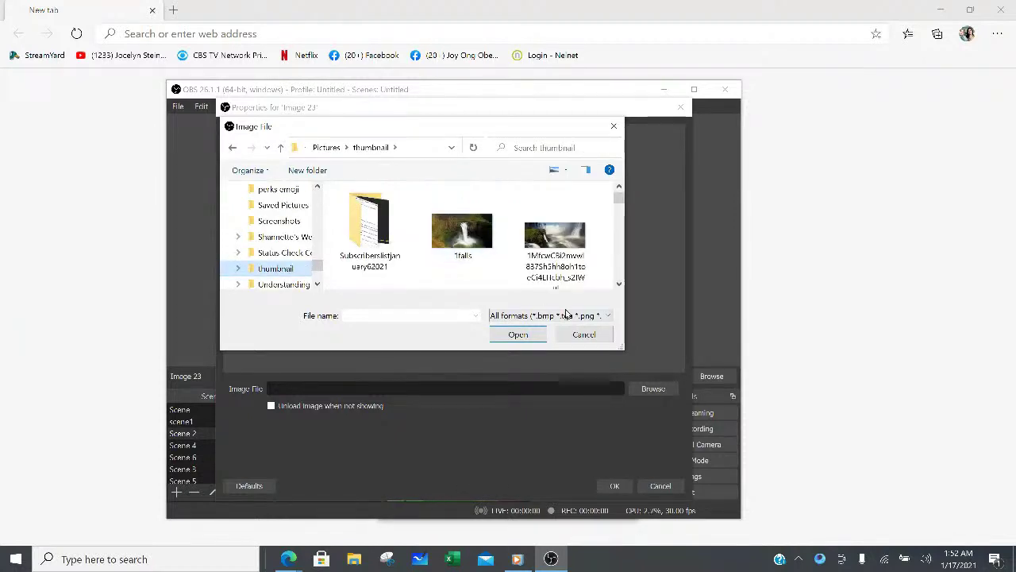
click(618, 283)
click(619, 283)
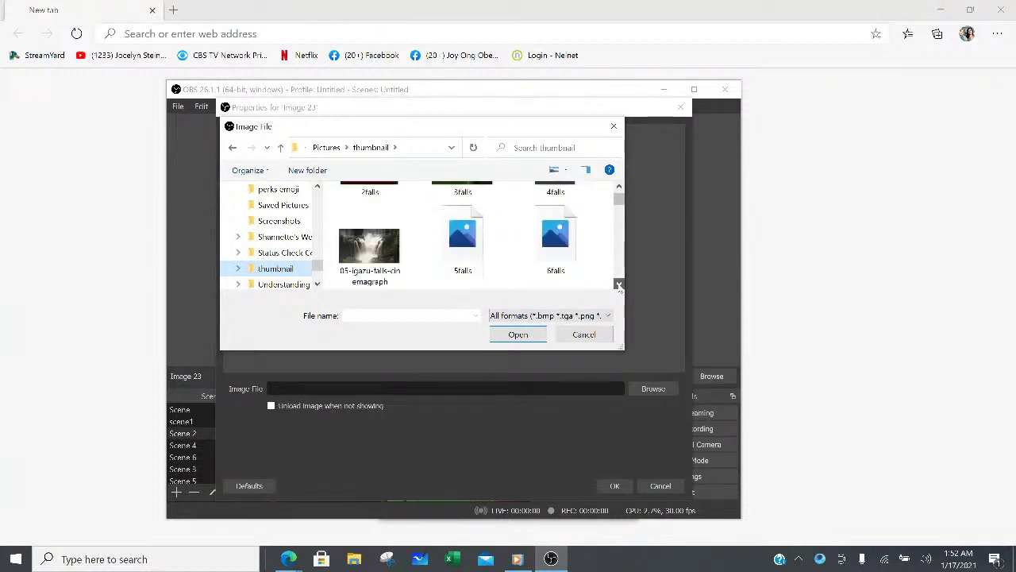
click(619, 283)
click(607, 316)
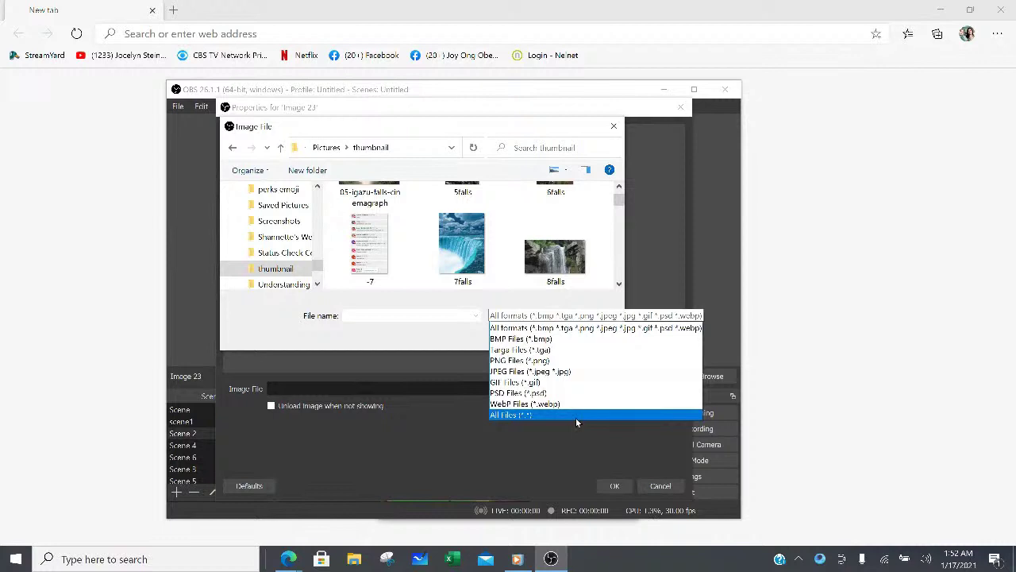
click(576, 414)
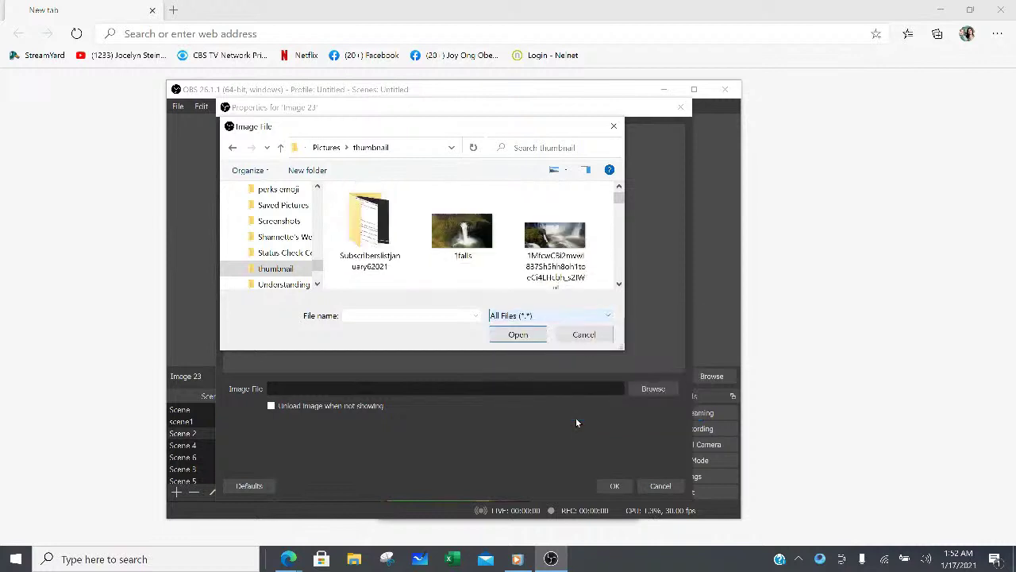
Find OVERLAY63no eye in the thumbnail folder and load it as Image 23's image.
click(619, 283)
click(619, 284)
click(619, 283)
click(619, 284)
click(620, 283)
click(620, 283)
click(620, 284)
click(620, 284)
click(620, 284)
click(619, 283)
click(619, 284)
click(619, 284)
click(620, 284)
click(619, 283)
click(620, 283)
click(619, 283)
click(619, 284)
click(619, 284)
click(619, 283)
click(619, 283)
click(620, 284)
click(619, 284)
click(619, 284)
click(620, 284)
click(619, 283)
click(620, 284)
click(619, 283)
click(619, 284)
click(619, 284)
click(620, 284)
click(620, 283)
click(619, 283)
click(620, 283)
click(620, 283)
click(620, 284)
click(620, 283)
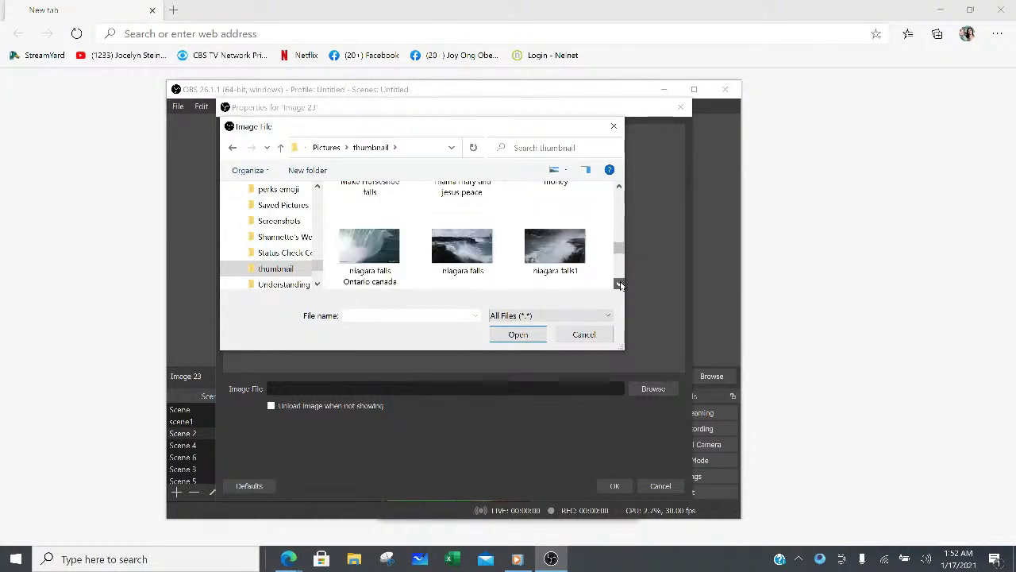
click(620, 283)
click(619, 283)
click(619, 283)
click(619, 283)
click(619, 283)
click(619, 284)
click(619, 283)
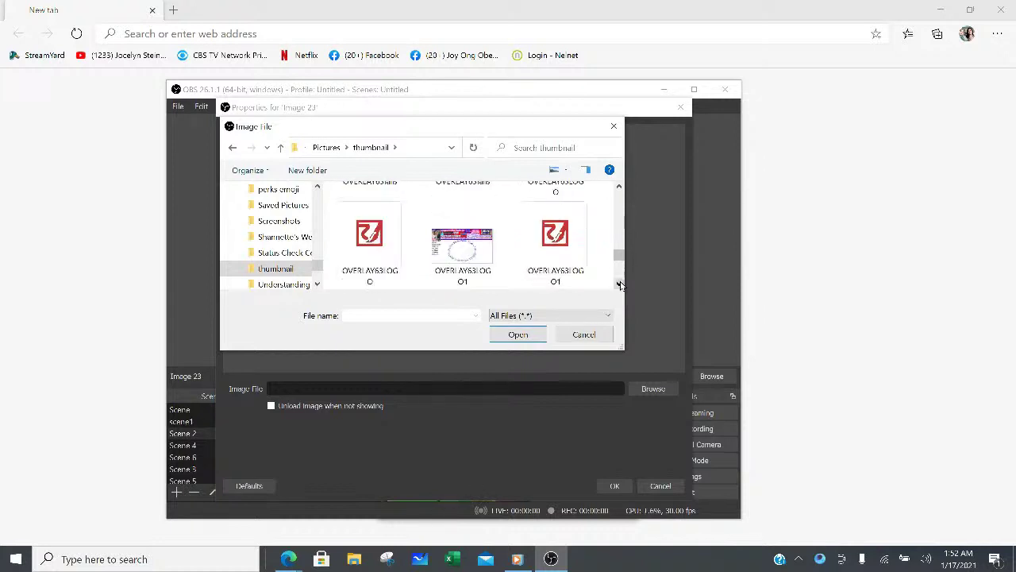
click(620, 283)
click(619, 283)
click(619, 283)
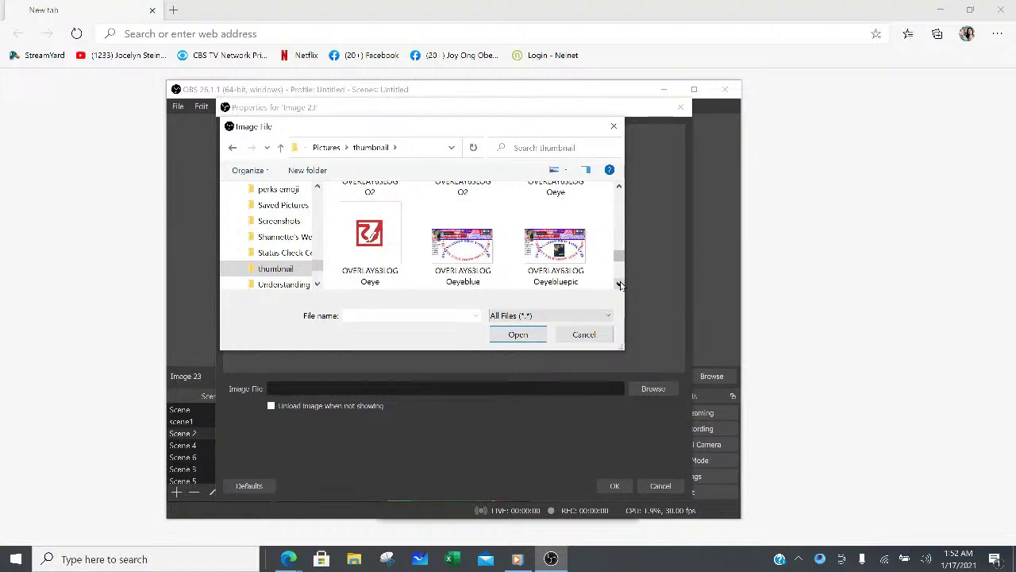
click(619, 284)
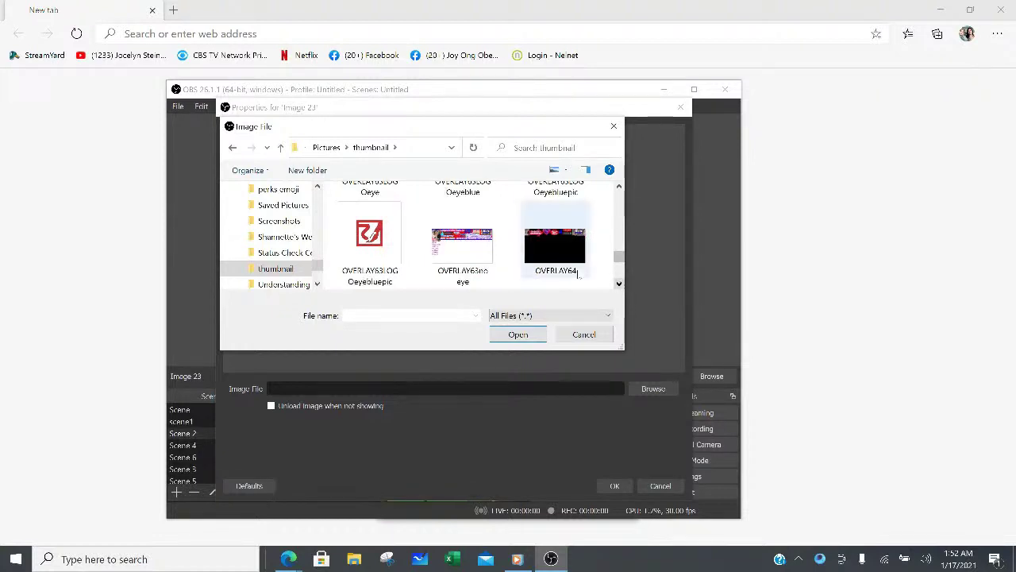
click(450, 242)
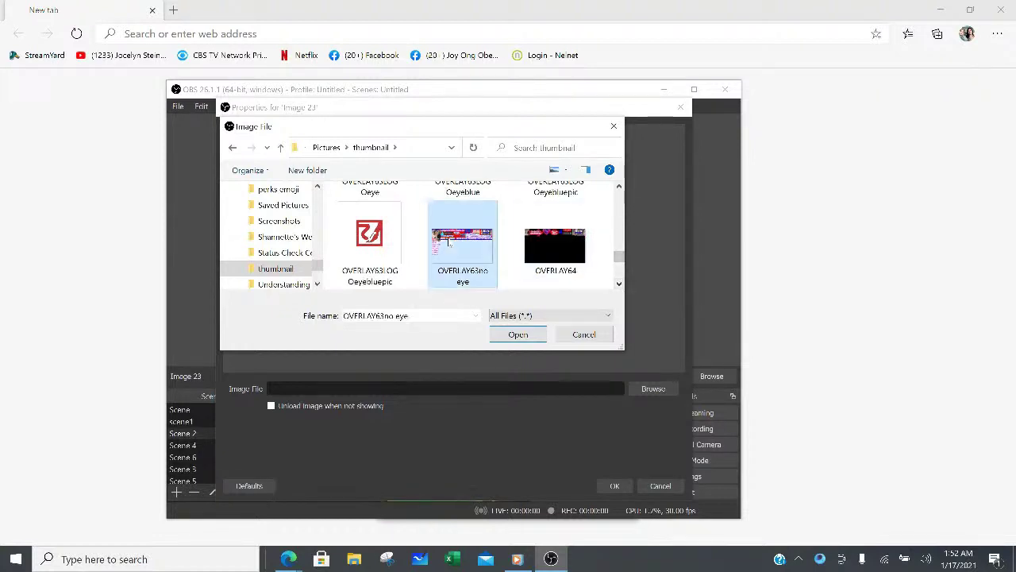
click(520, 335)
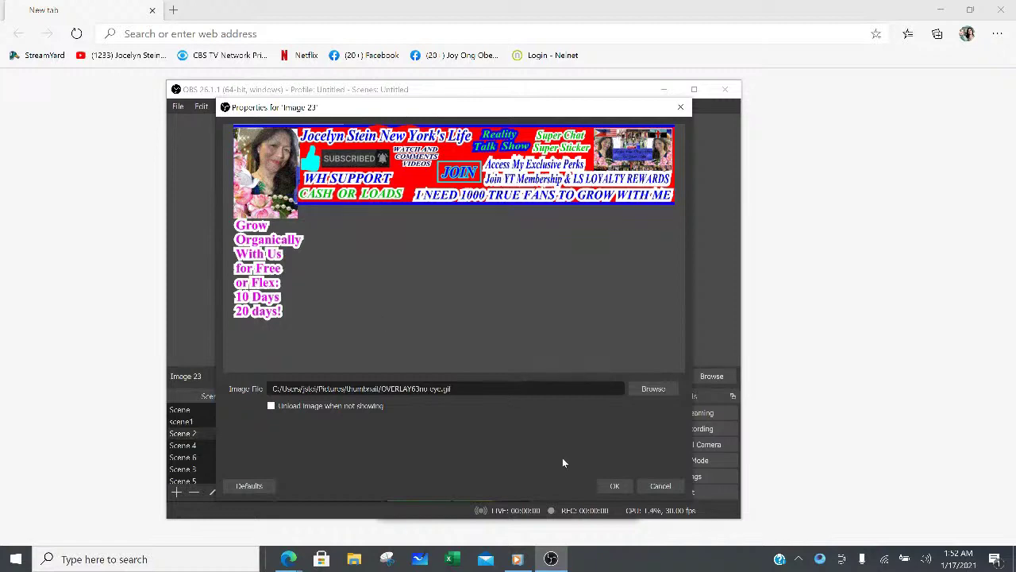
click(611, 486)
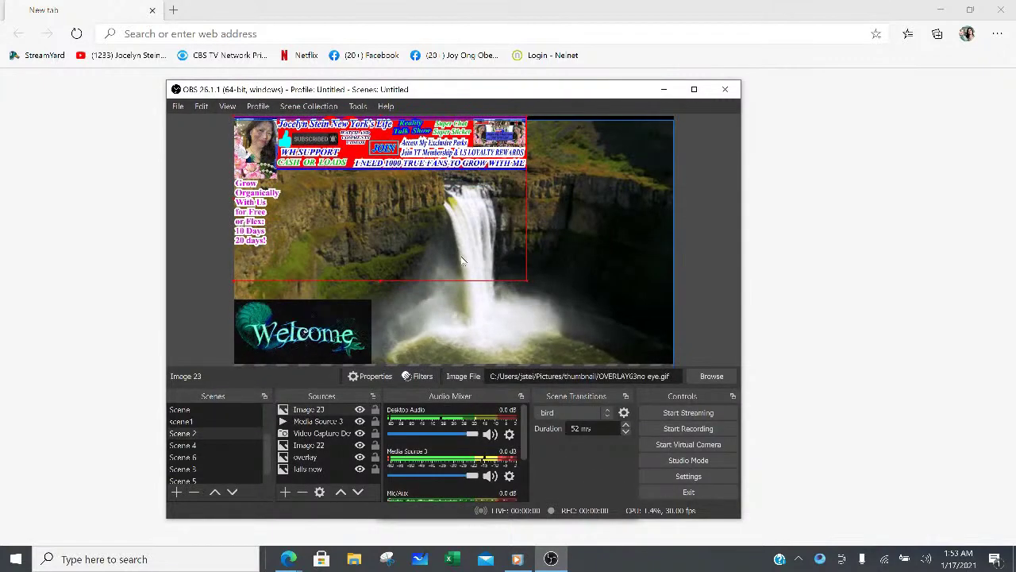
Position the Image 23 banner overlay at the canvas's upper-left corner and enlarge it to cover nearly the whole canvas.
mouse_move(431, 187)
mouse_down()
mouse_move(570, 187)
mouse_move(517, 236)
mouse_move(410, 223)
mouse_move(456, 216)
mouse_move(430, 195)
mouse_up()
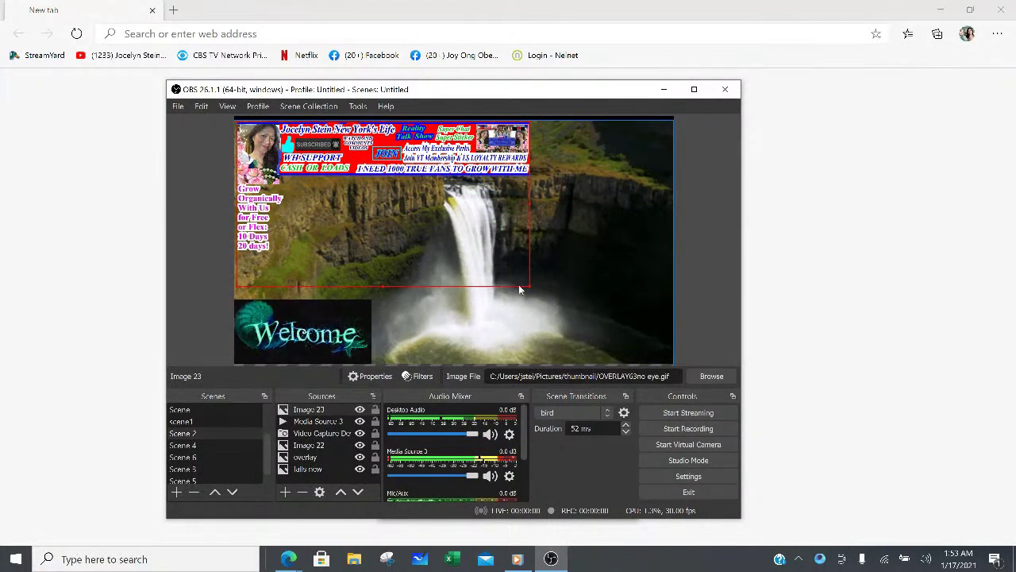
drag(526, 286, 667, 365)
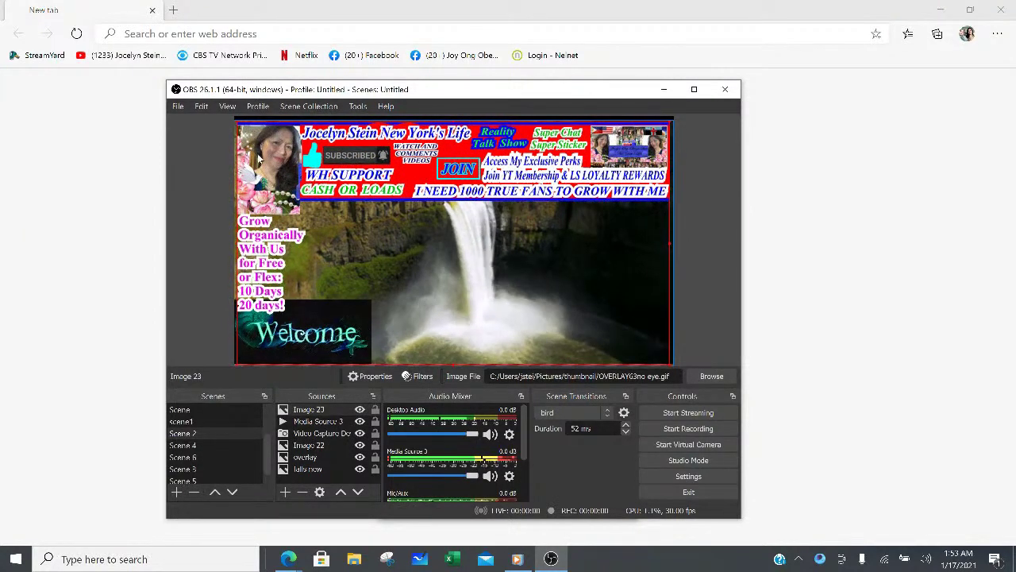
click(179, 108)
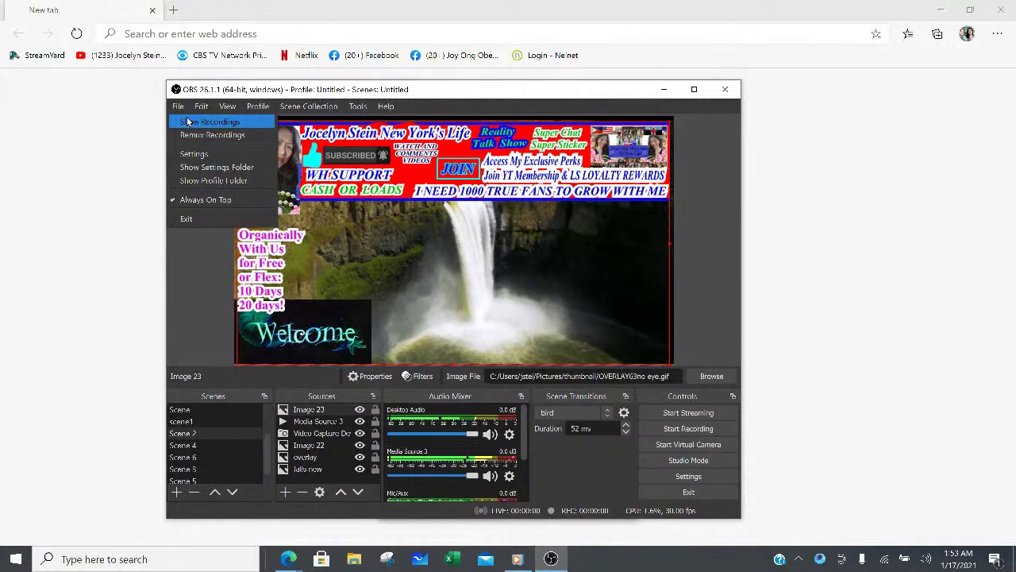
mouse_move(200, 114)
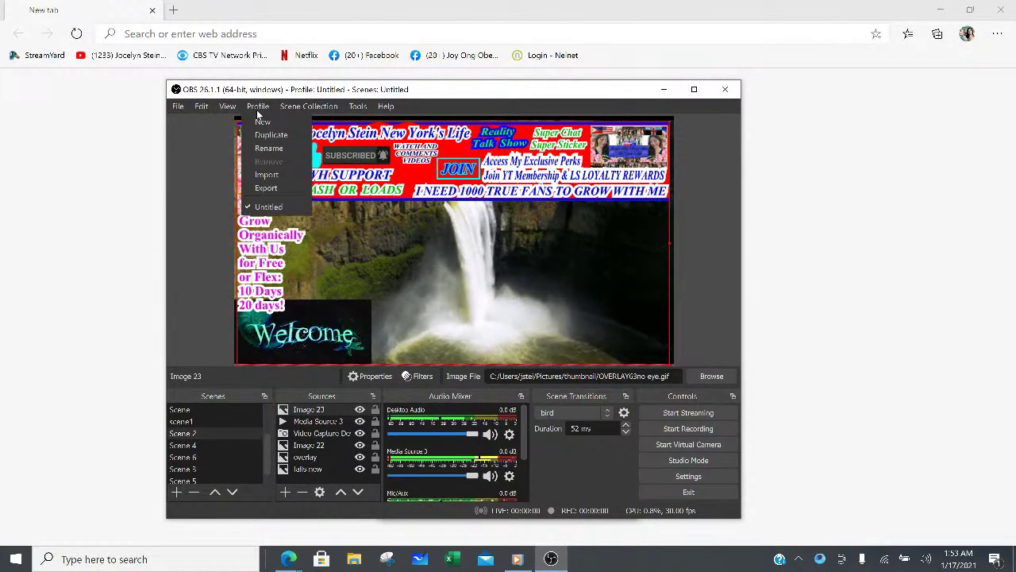
mouse_move(289, 111)
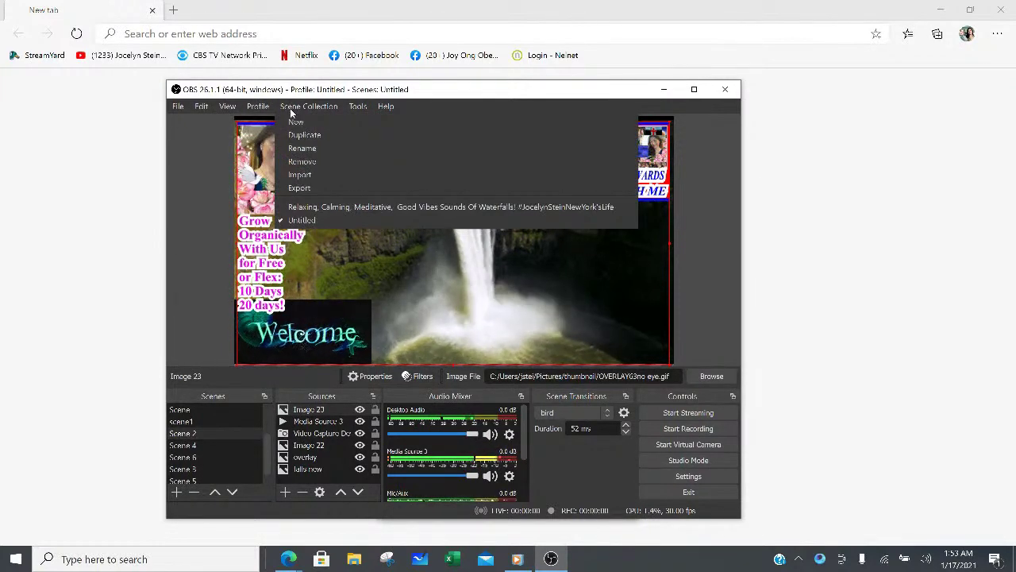
mouse_move(358, 111)
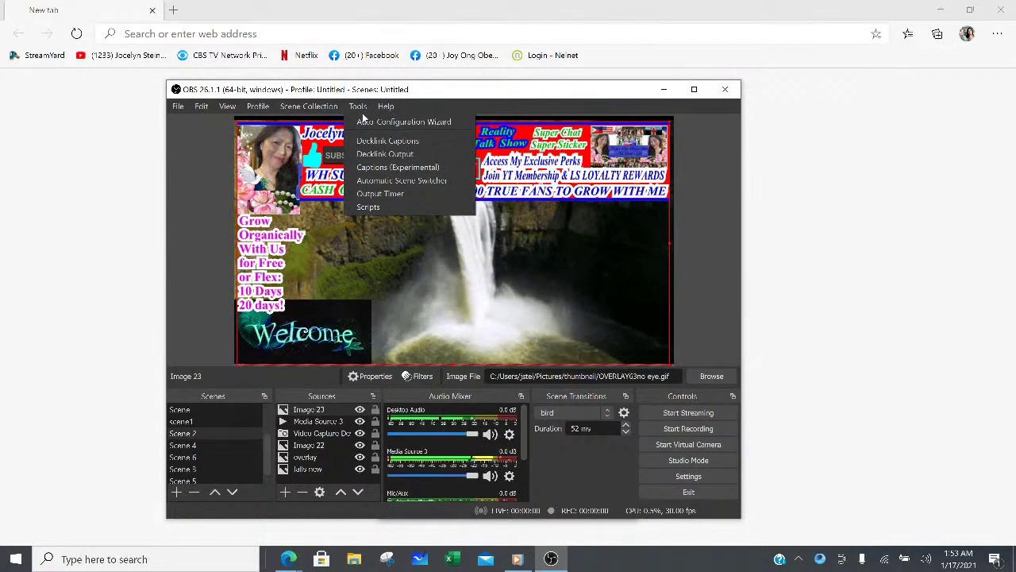
mouse_move(395, 115)
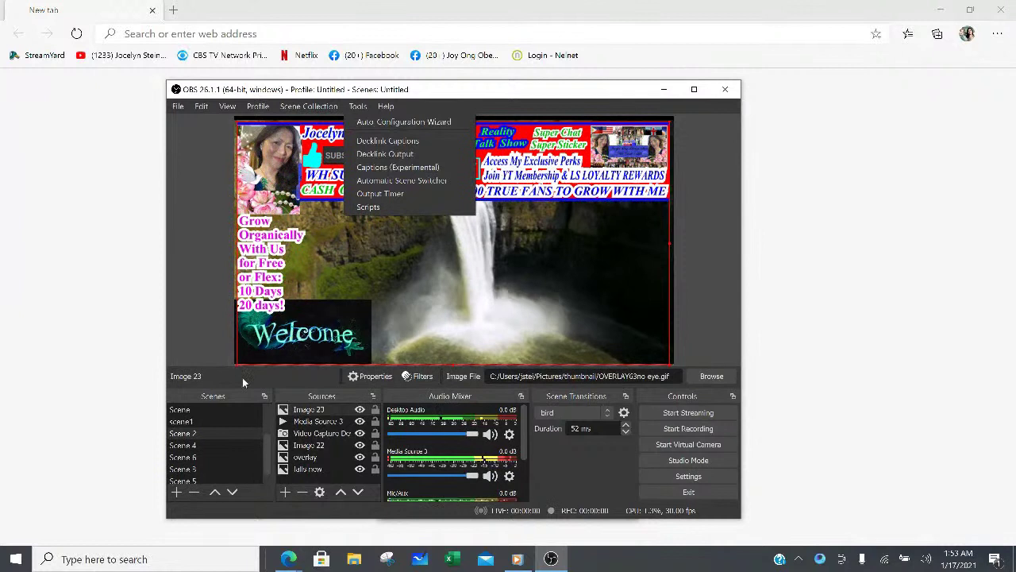
Review the finished scenes one after another, from Scene and scene1 through Scene 2, 4, 6, 3 and 5.
click(179, 411)
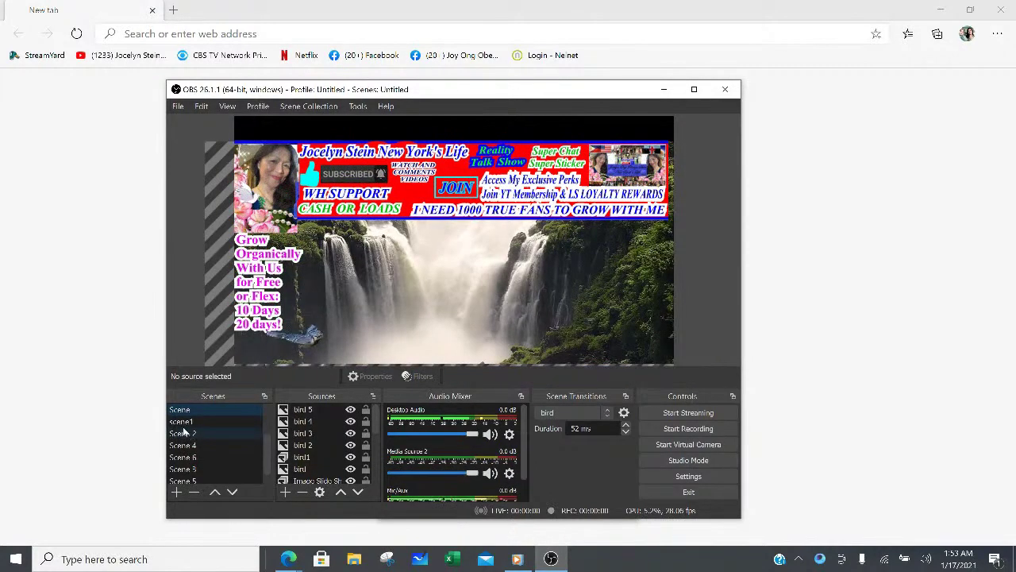
click(181, 422)
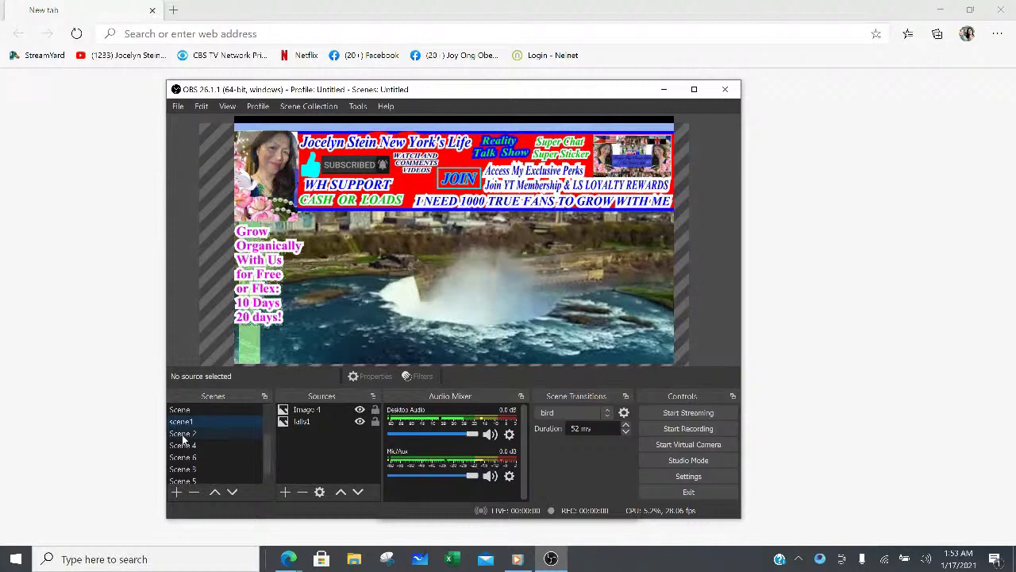
click(183, 434)
click(183, 446)
click(183, 458)
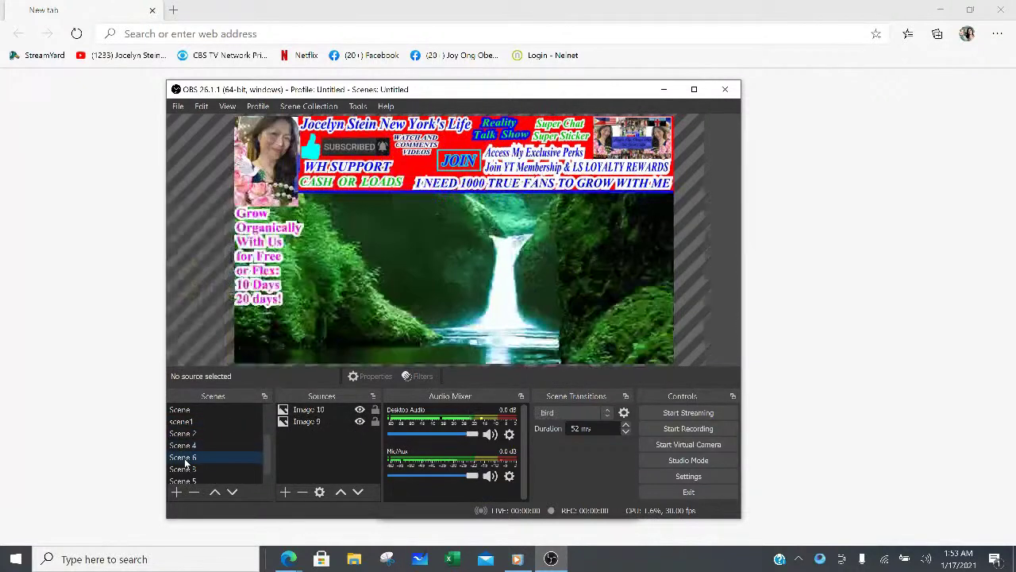
click(182, 469)
click(183, 480)
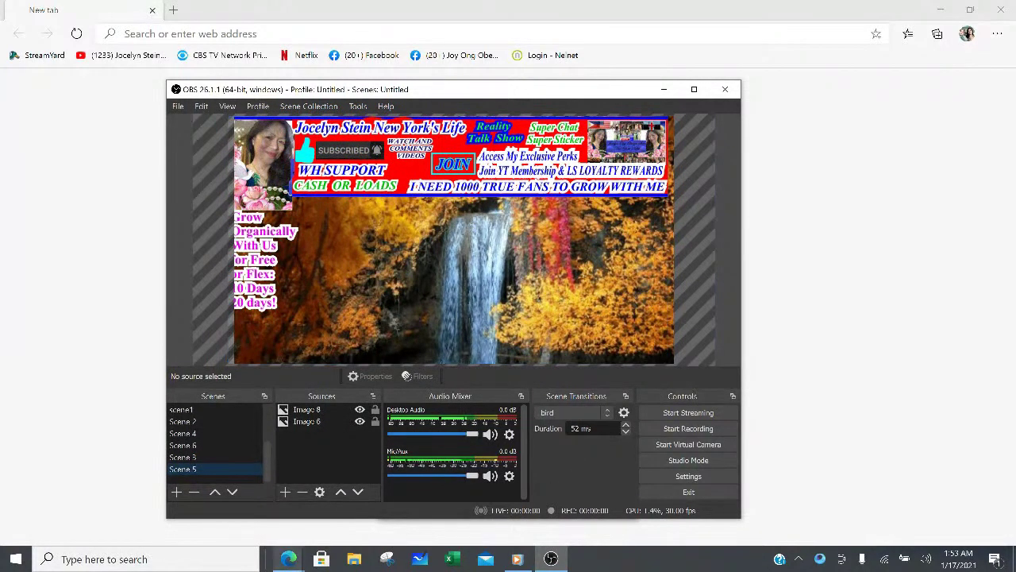
Switch to the Edge window holding the StreamYard pages and cancel its open Save As dialog.
click(289, 560)
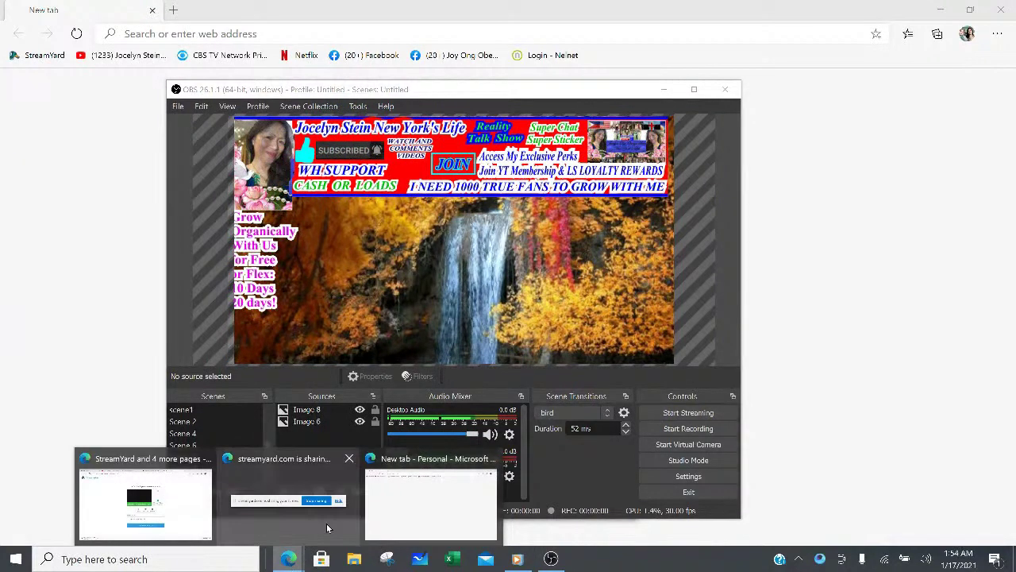
click(191, 516)
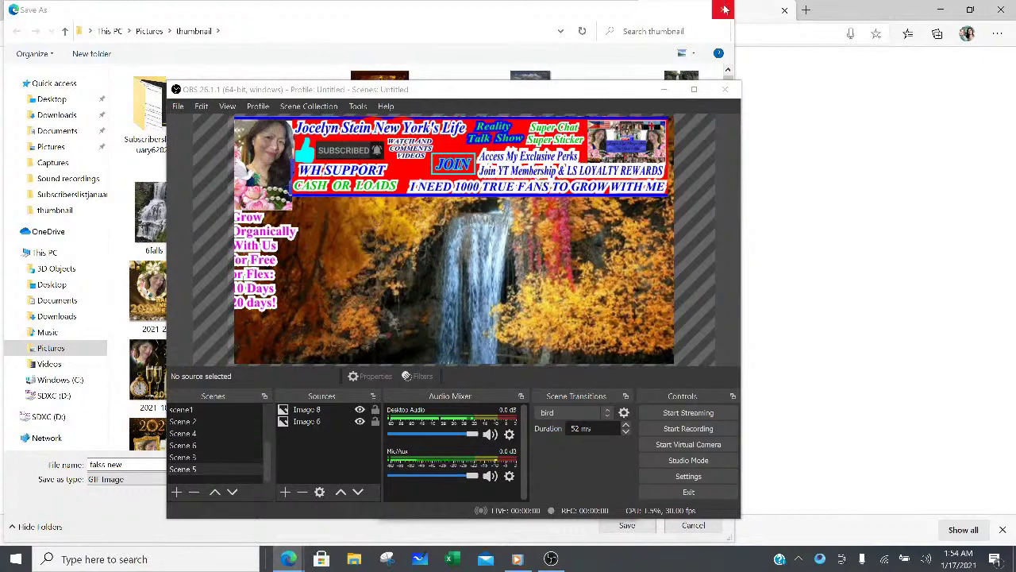
key(Return)
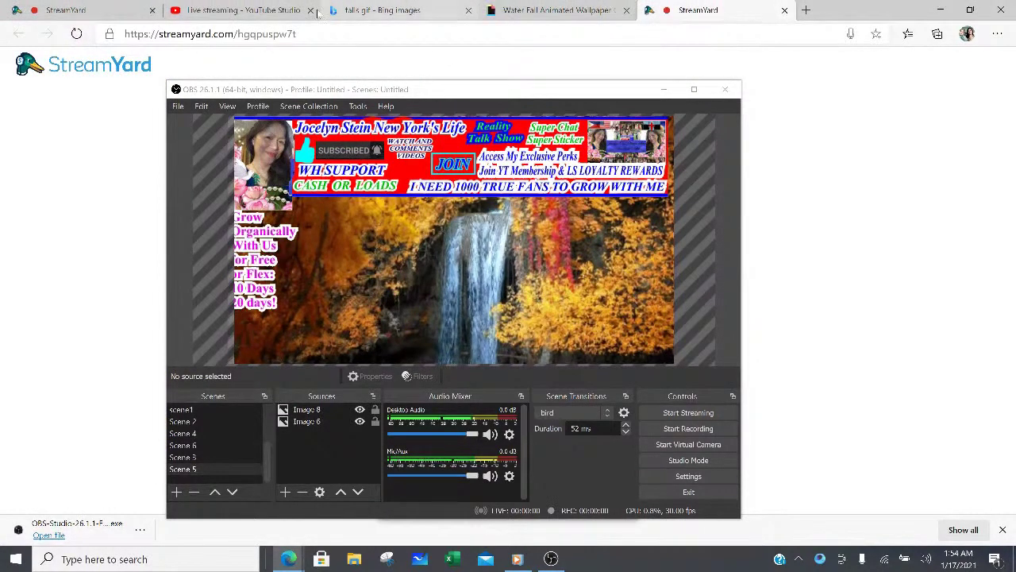
Show the OBS Tutorial broadcast studio in StreamYard and minimize the OBS window that covers it.
click(115, 14)
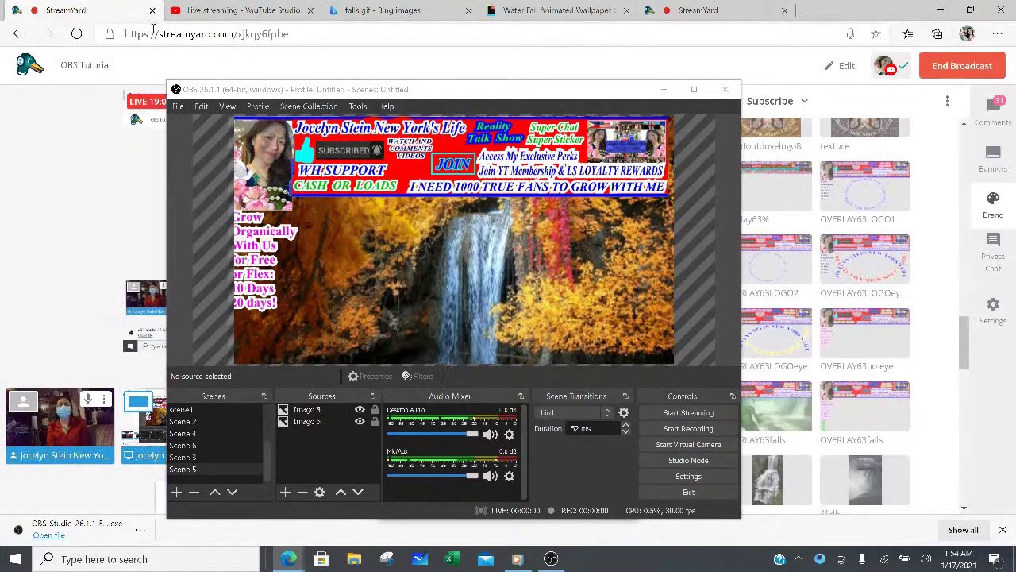
click(512, 92)
drag(512, 93, 656, 75)
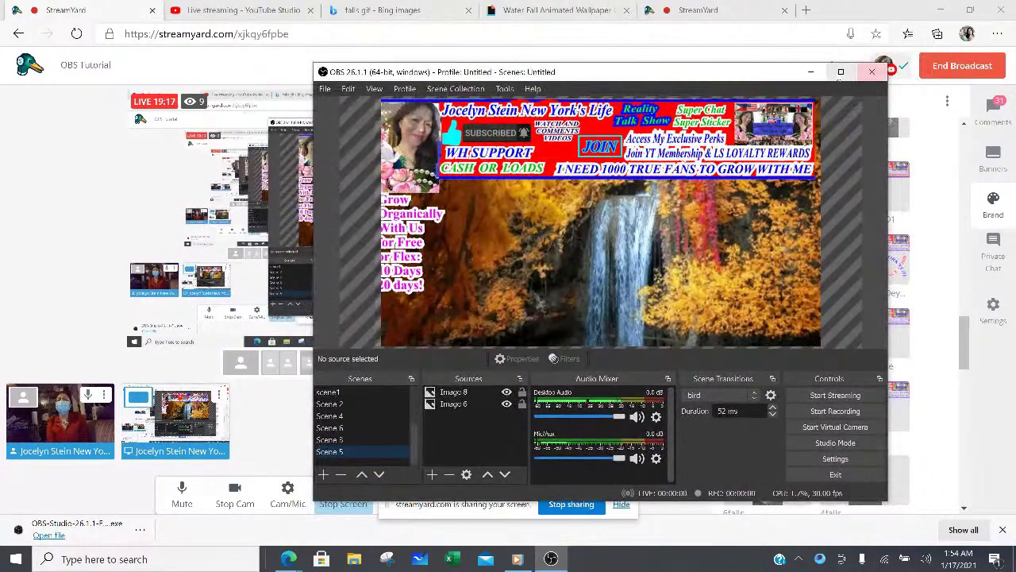
click(811, 72)
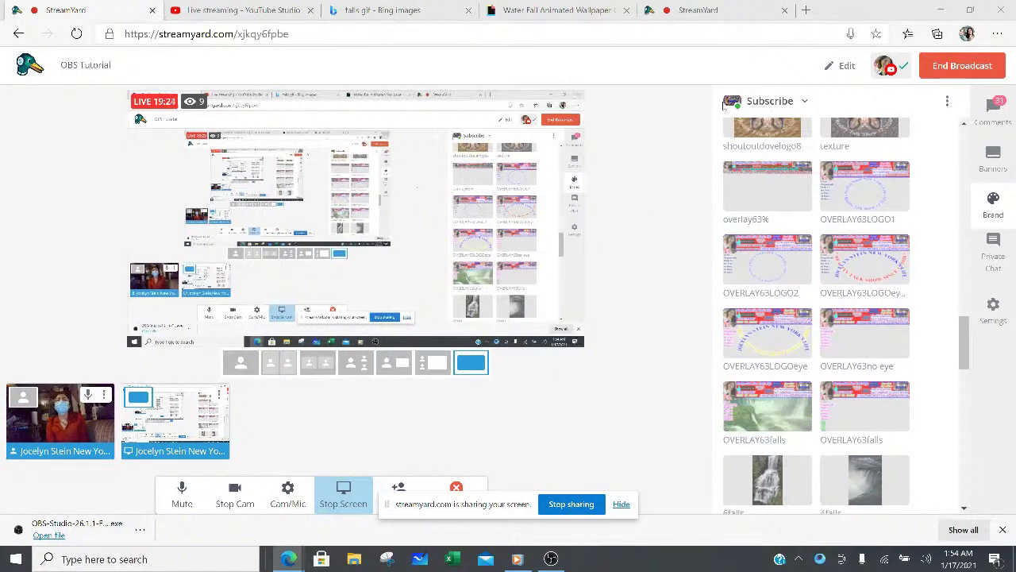
Look over the stream setup help on YouTube Studio's live streaming page and close it.
click(260, 19)
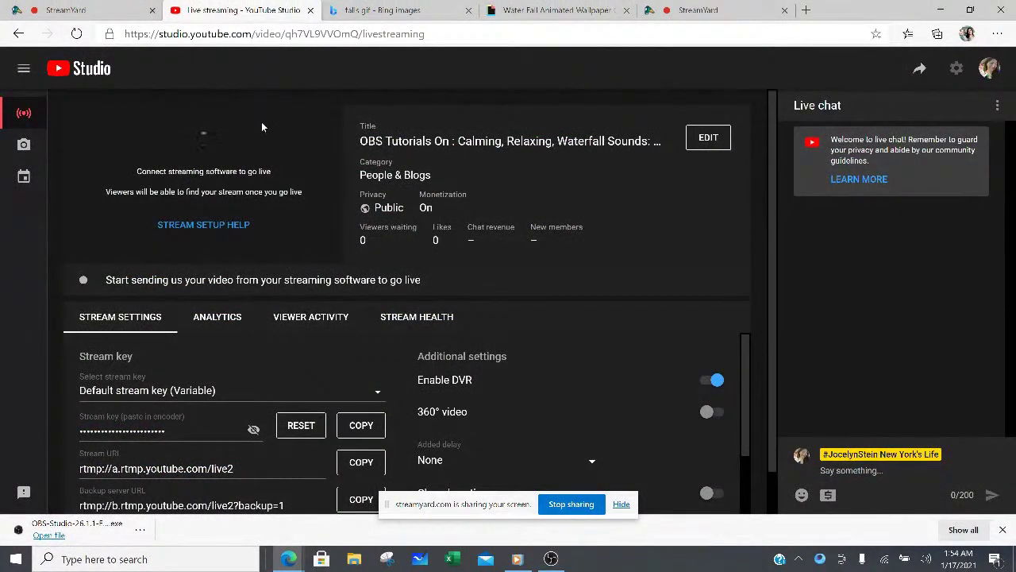
click(216, 229)
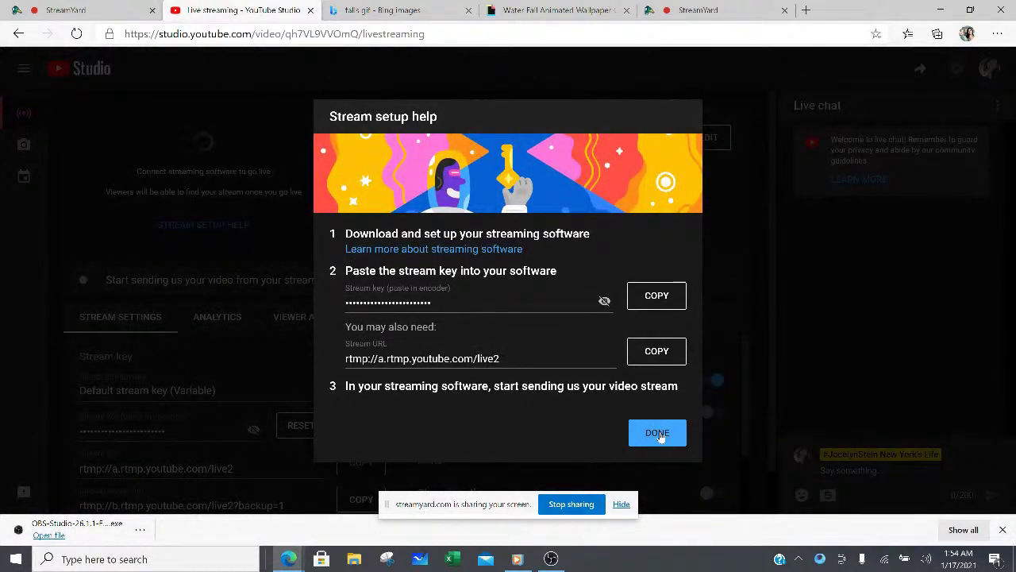
click(658, 433)
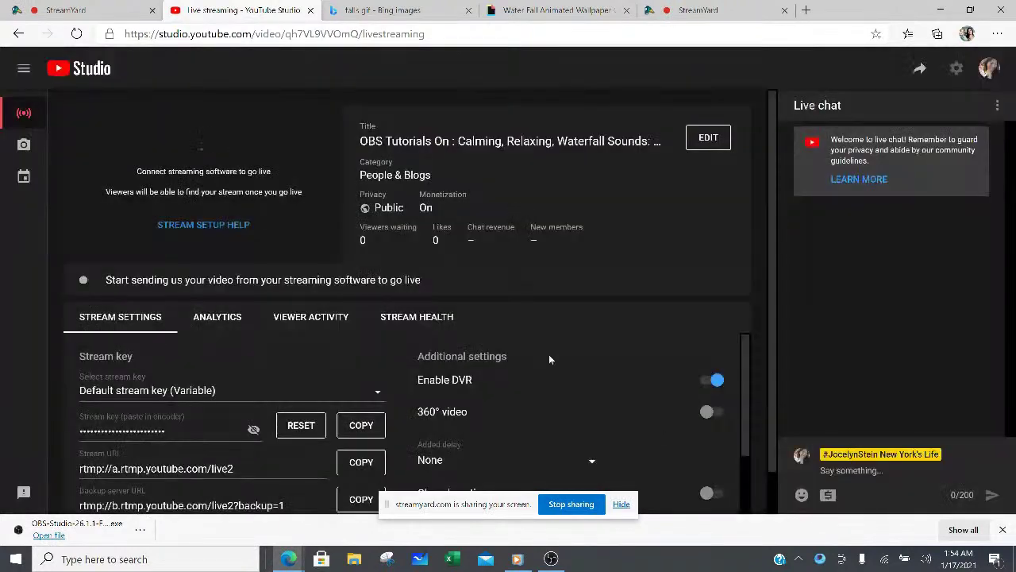
Post the comment "guys did you guys see it" in the StreamYard broadcast's comments.
click(115, 9)
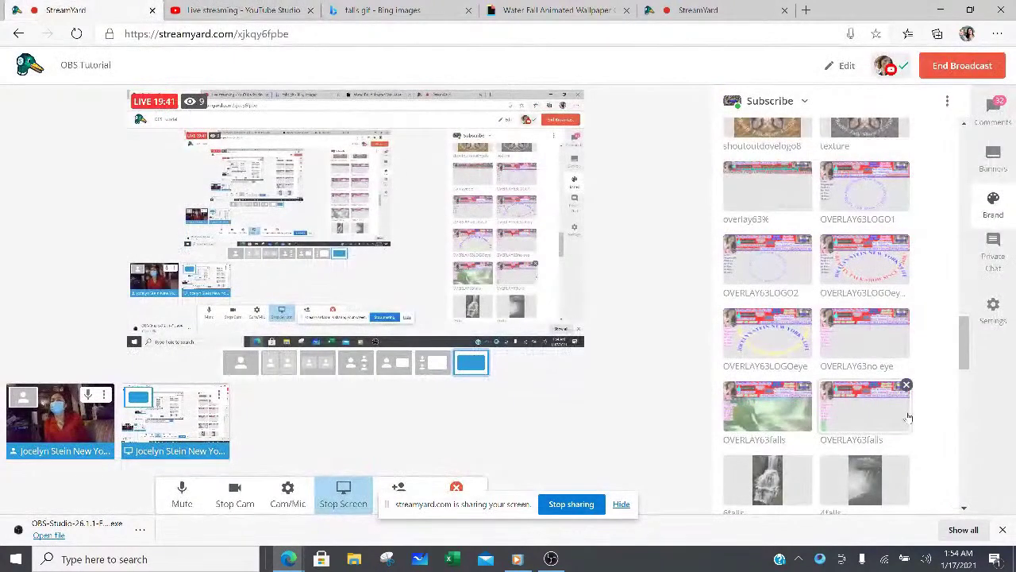
click(994, 113)
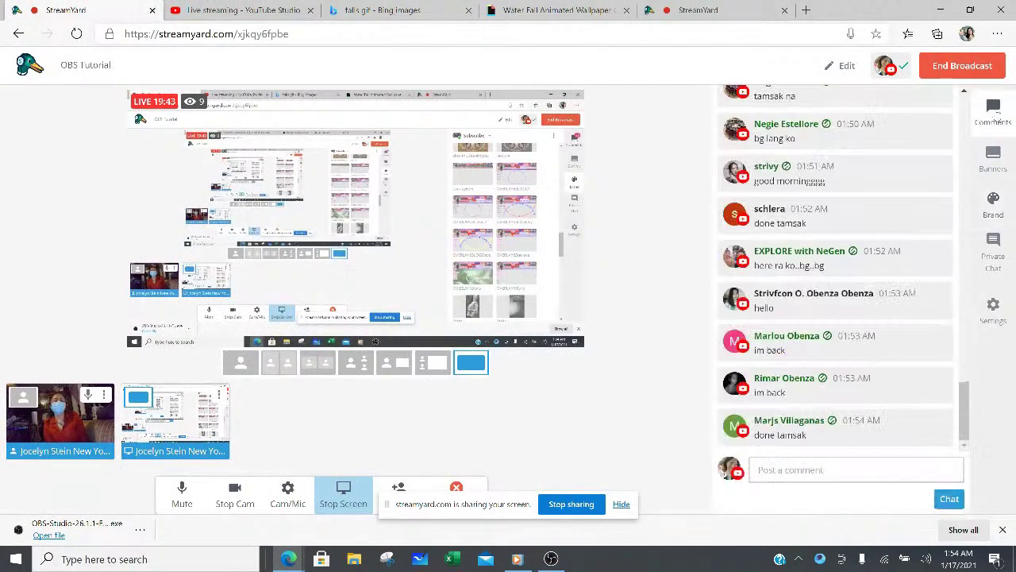
click(819, 468)
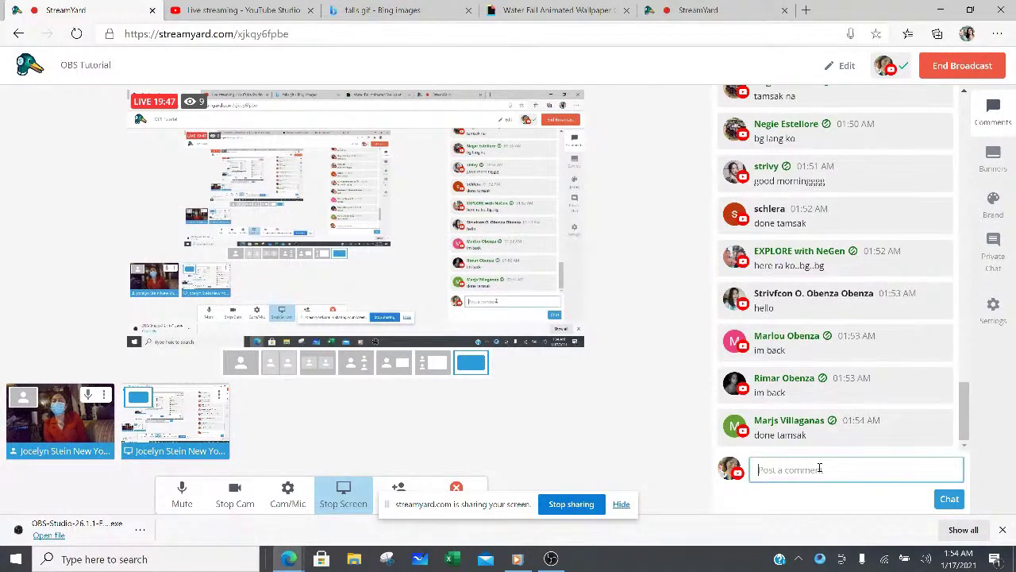
text(I)
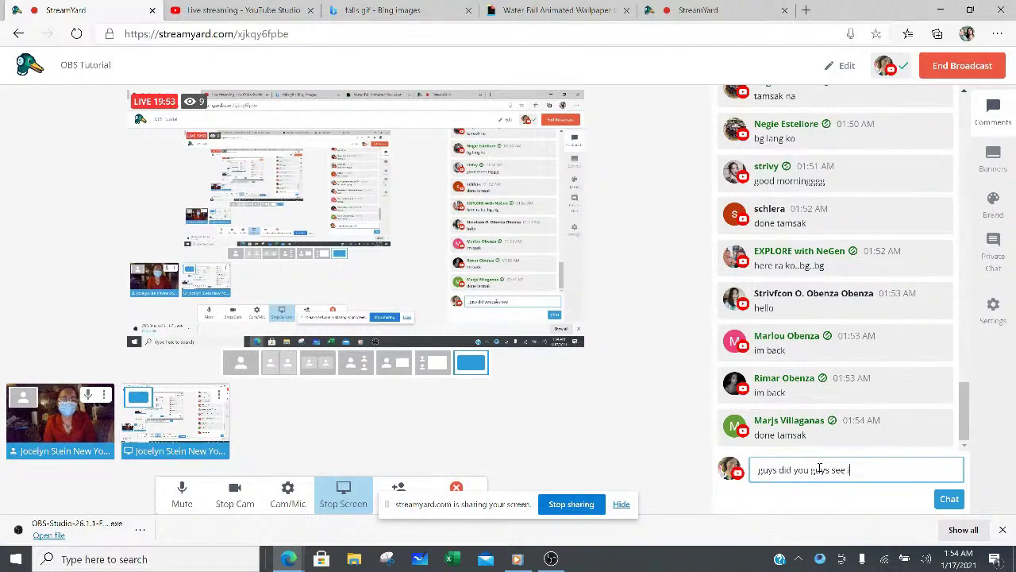
key(Return)
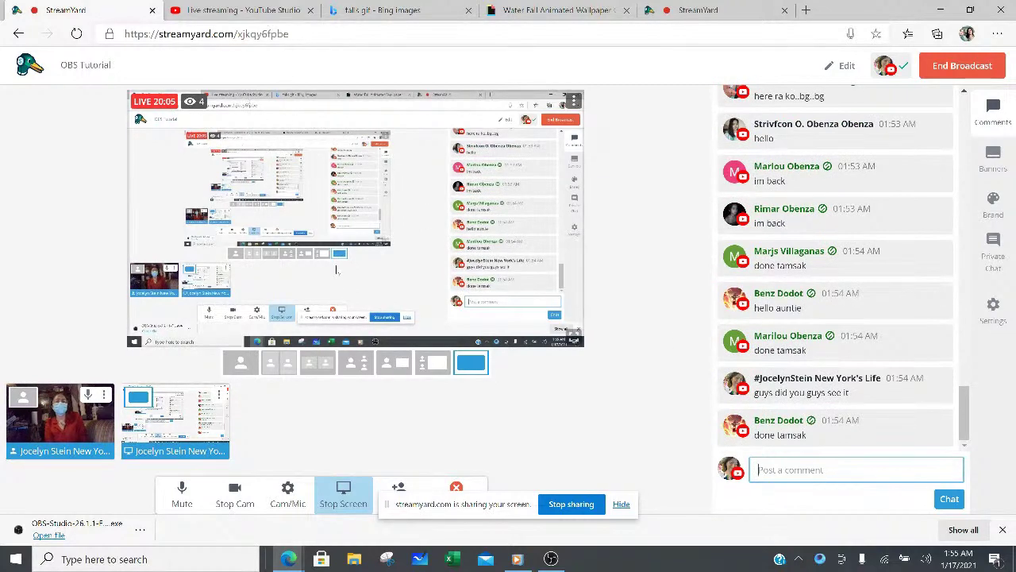
Switch back to OBS Studio and exit the program.
click(550, 559)
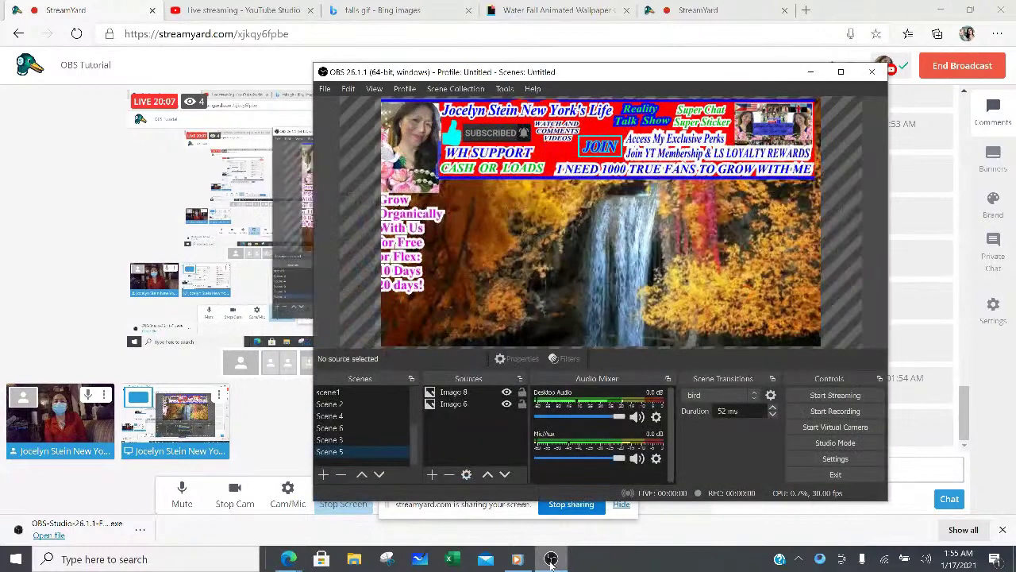
click(835, 475)
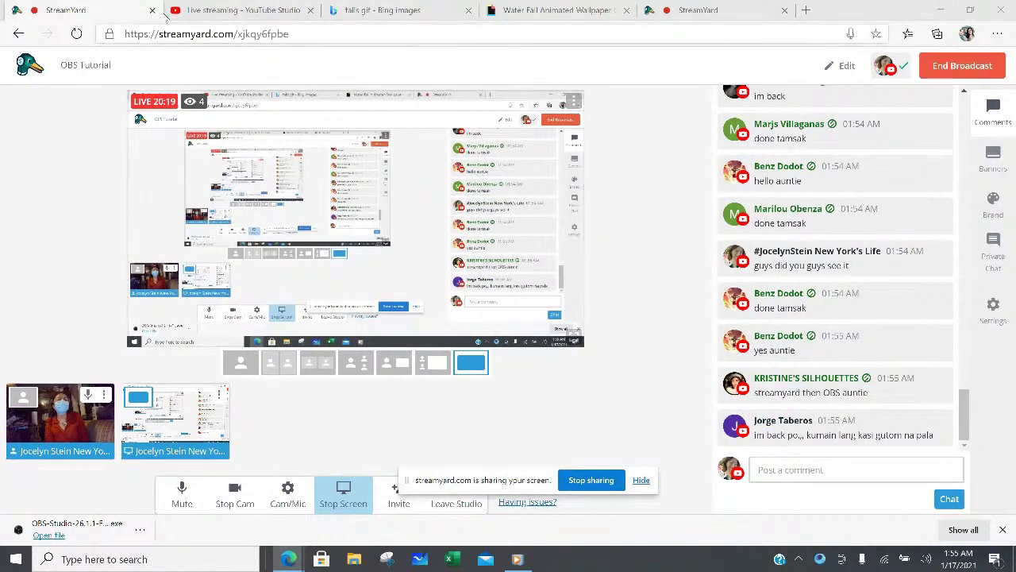
Check YouTube Studio's live streaming page and look back through the StreamYard comments to the earliest ones.
click(234, 10)
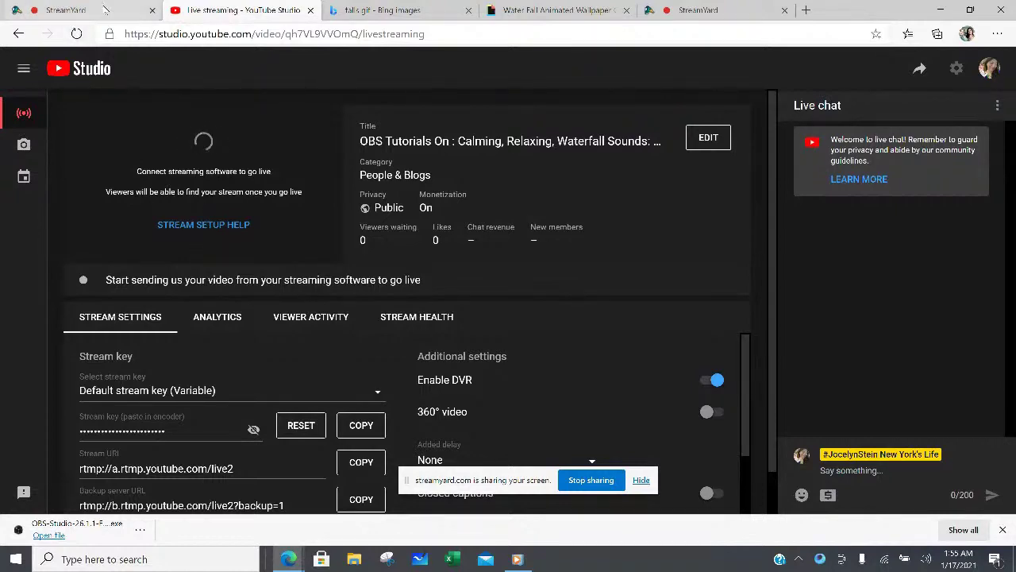
click(66, 10)
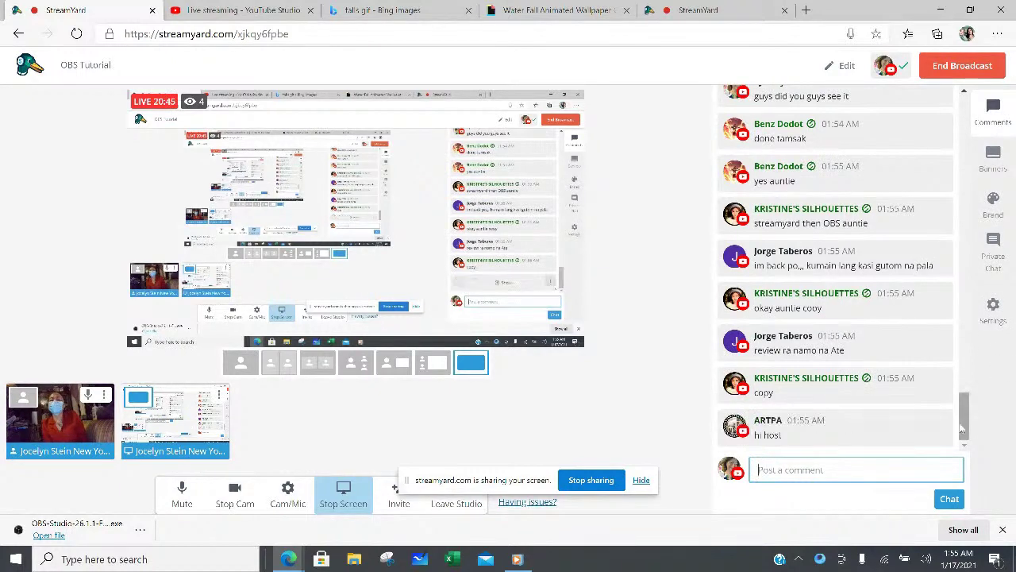
drag(964, 428, 986, 114)
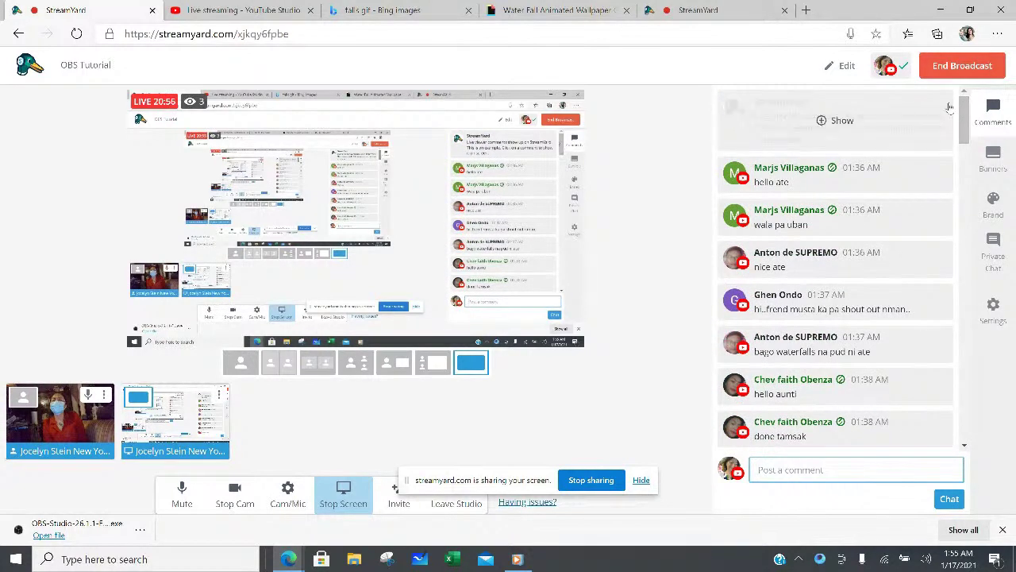
click(264, 11)
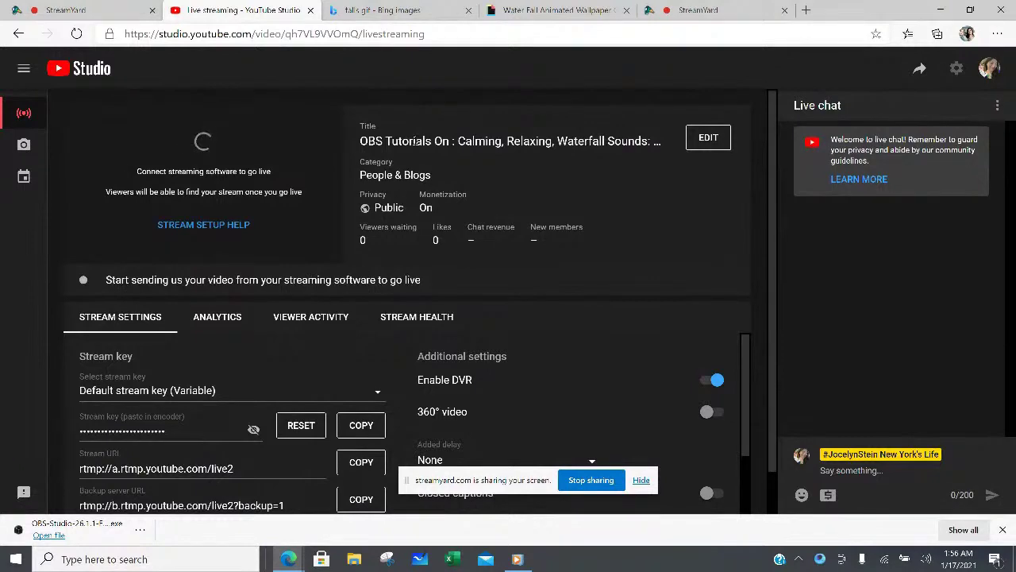
click(113, 8)
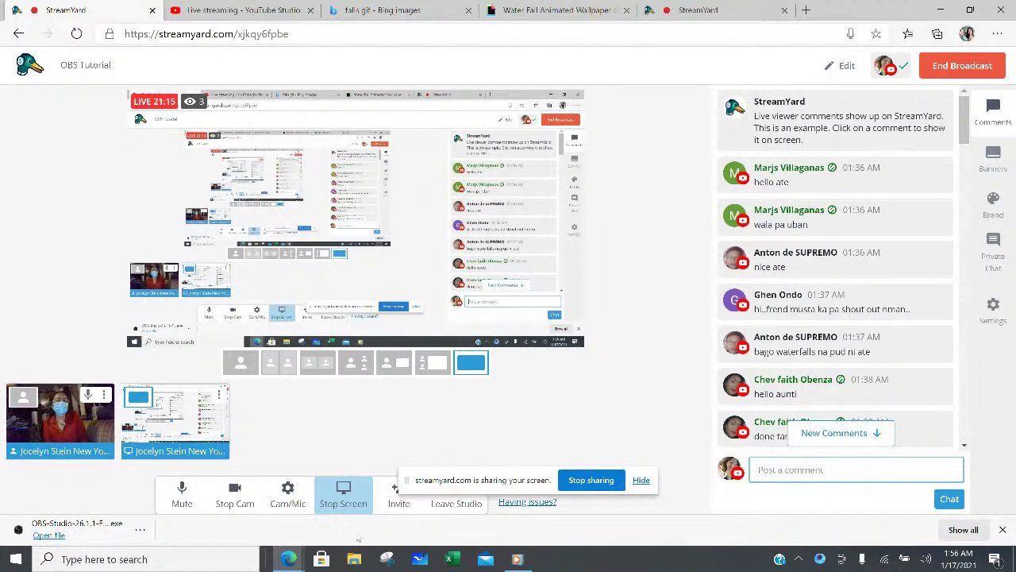
Set the broadcast layout to a large webcam beside the shared screen and remove the webcam from the stream.
mouse_move(91, 432)
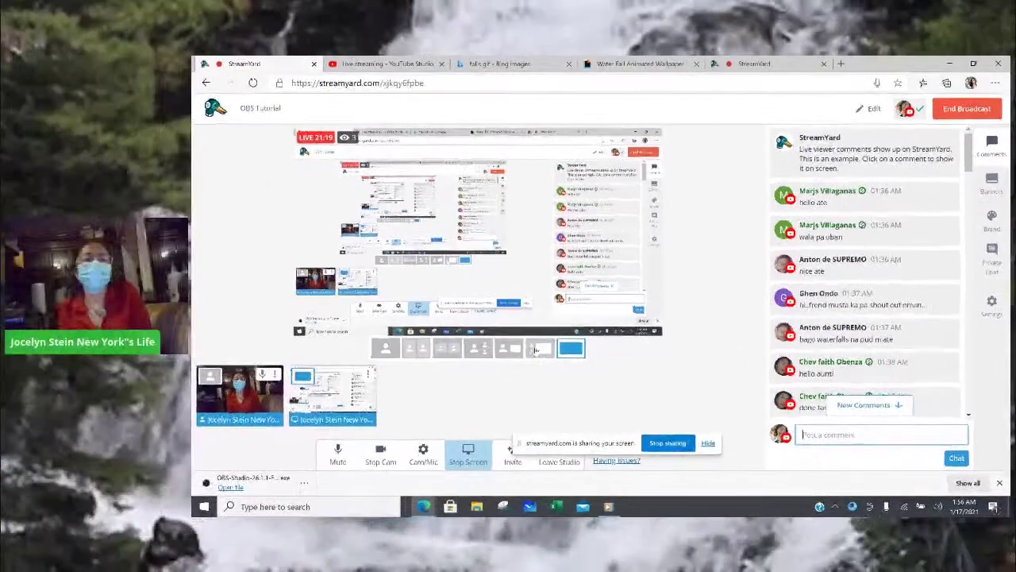
click(539, 349)
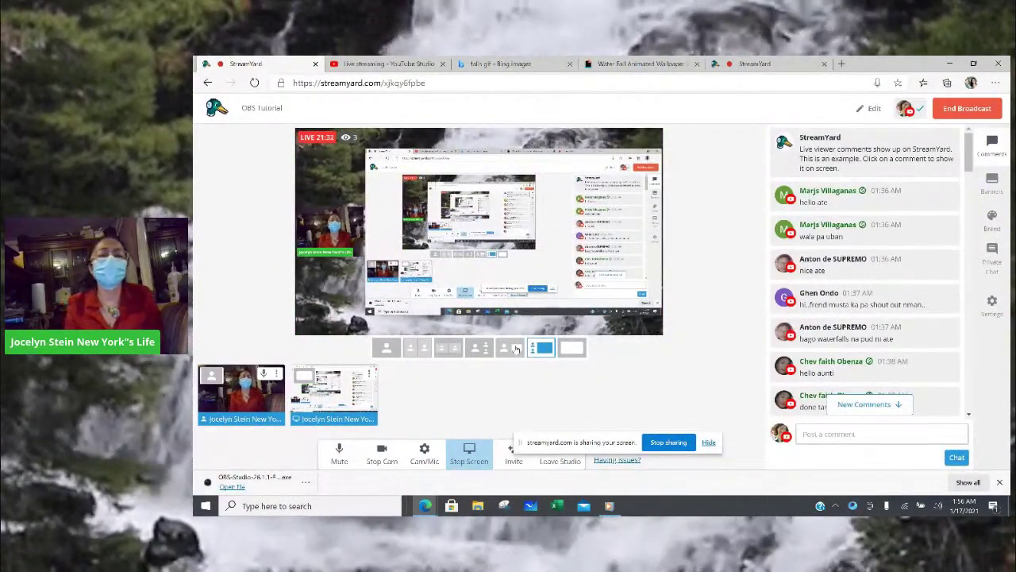
click(512, 347)
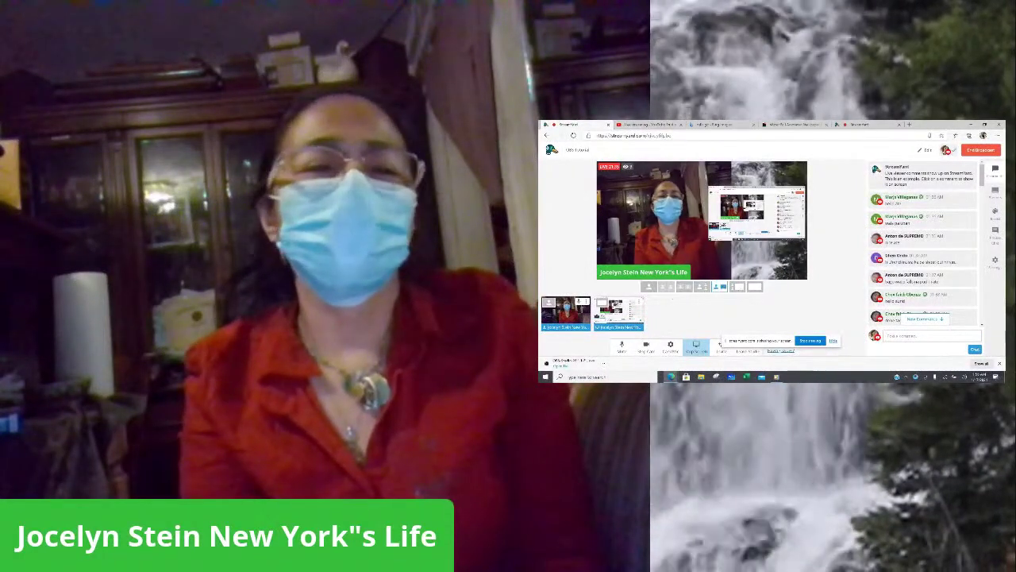
mouse_move(565, 316)
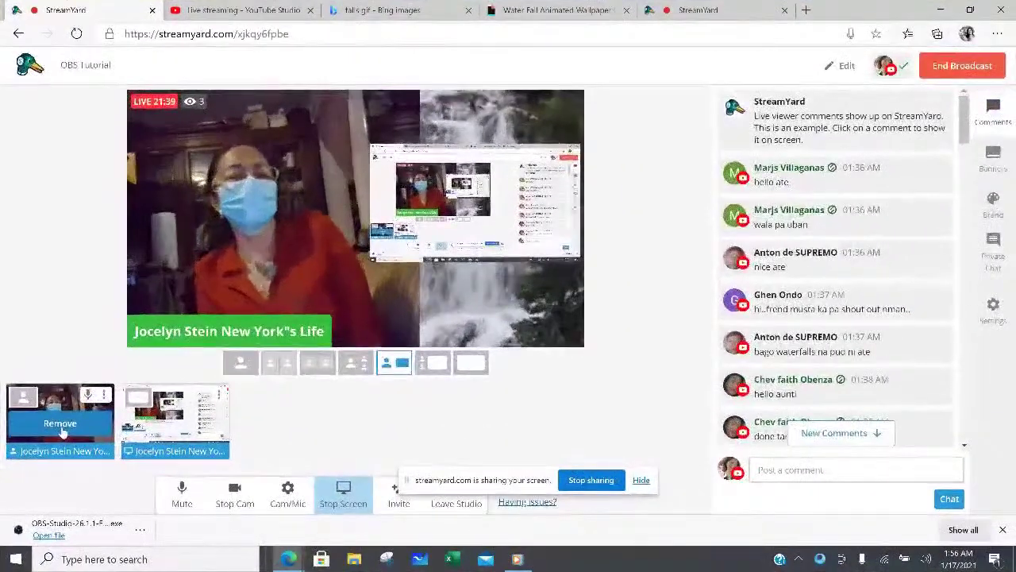
click(61, 429)
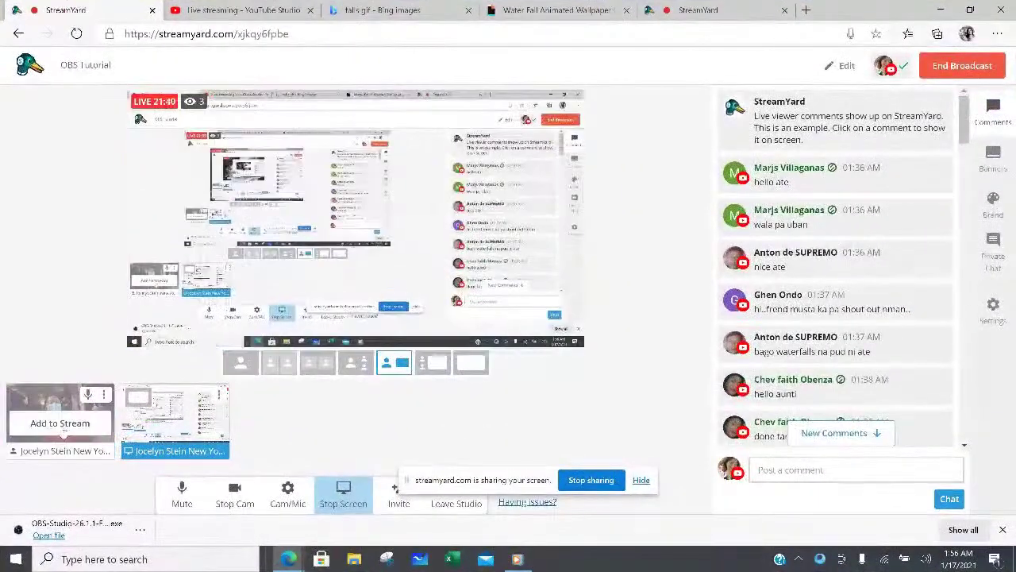